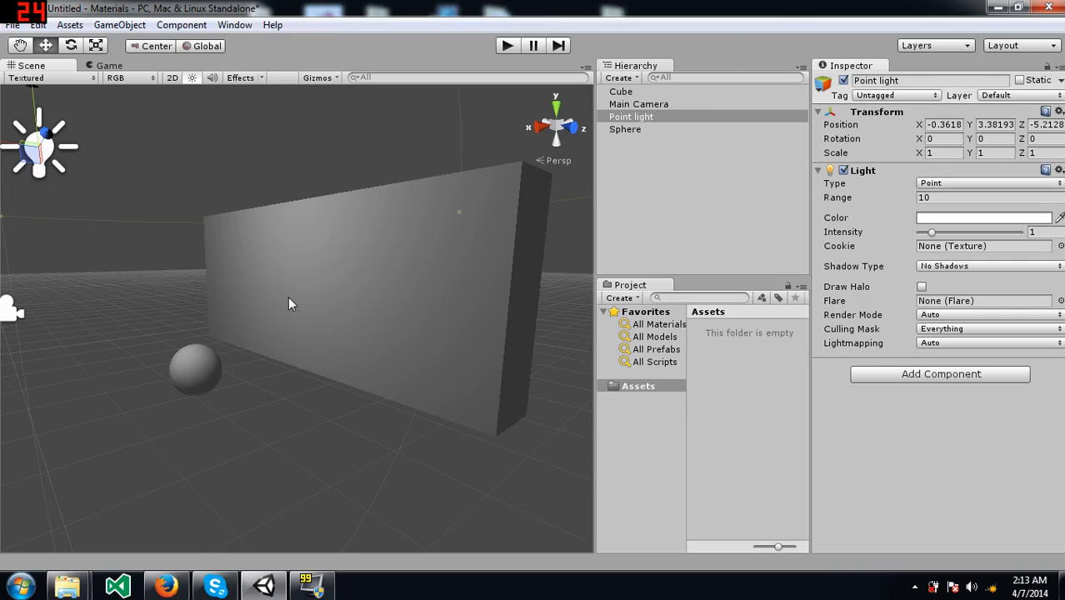
Step: Create a new material in the project's Assets folder and name it wall_,mat
click(198, 373)
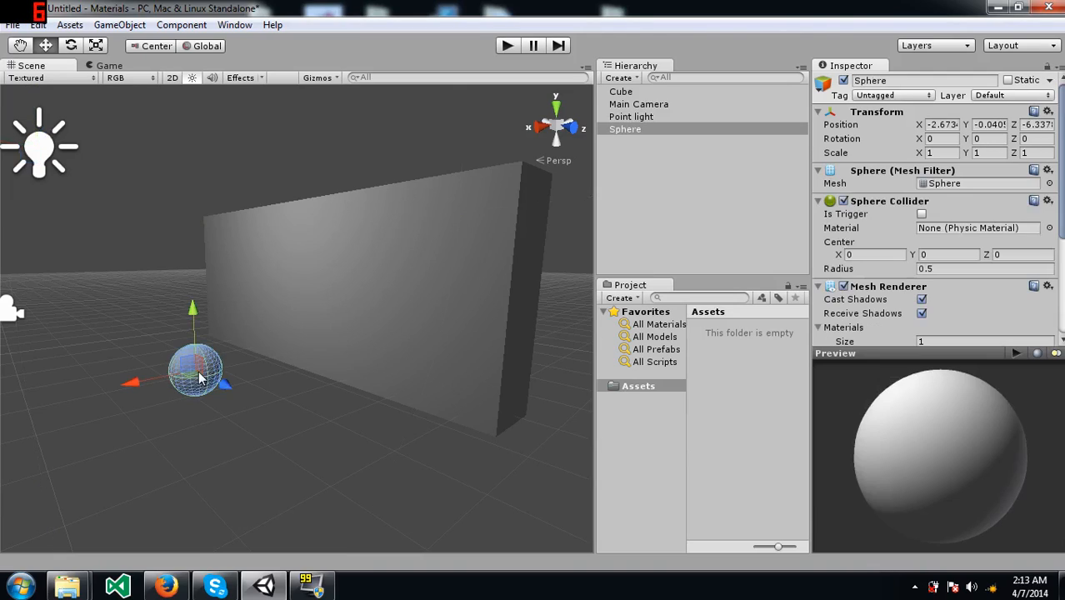
click(349, 301)
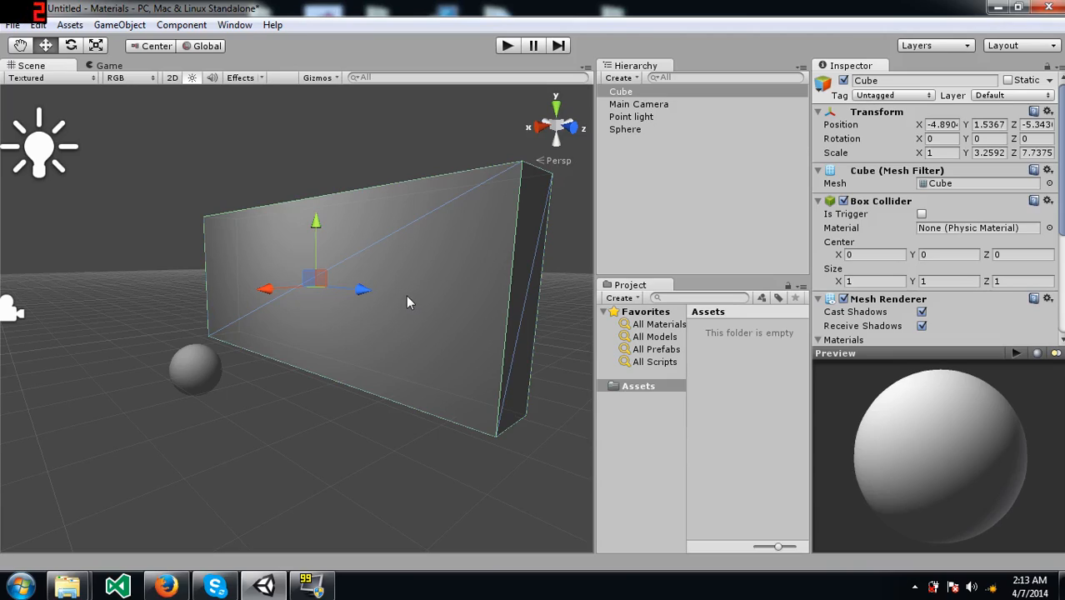
right_click(709, 385)
mouse_move(749, 142)
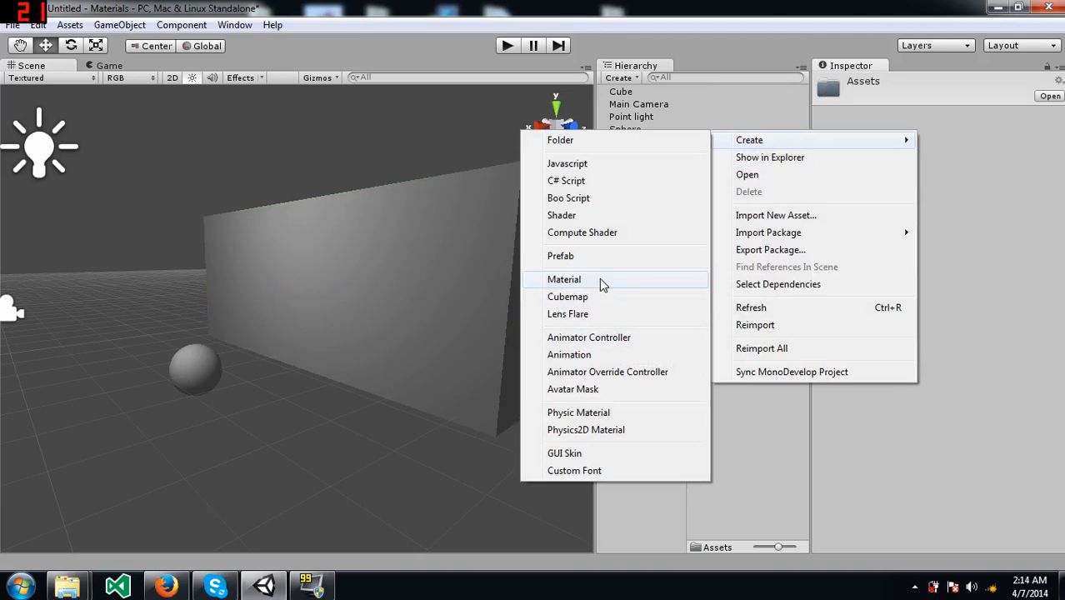
click(564, 280)
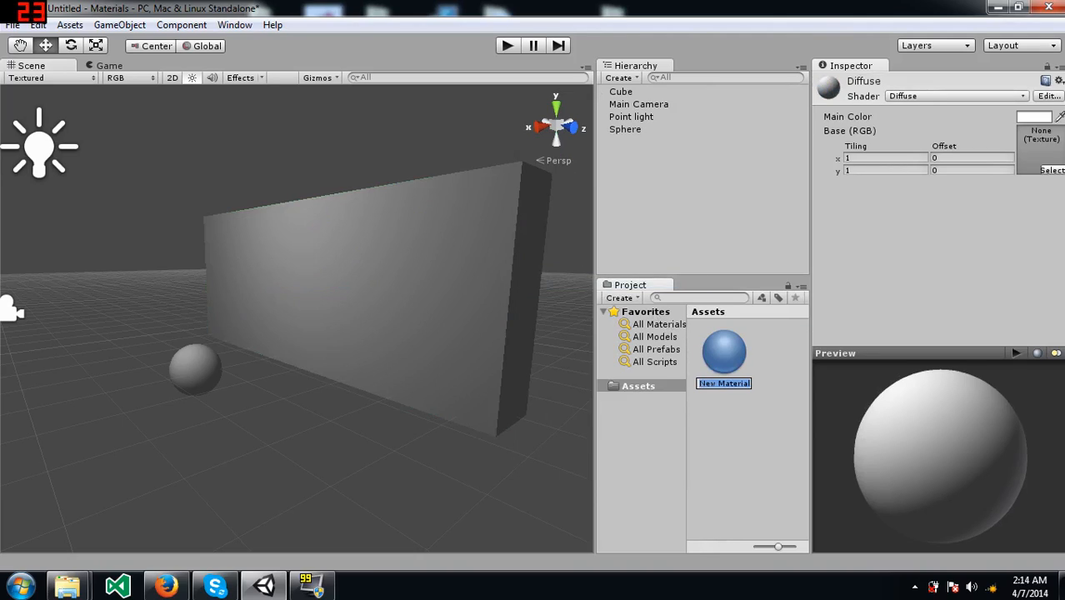
text(colo)
key(BackSpace)
key(BackSpace)
key(BackSpace)
key(BackSpace)
text(wall_mat)
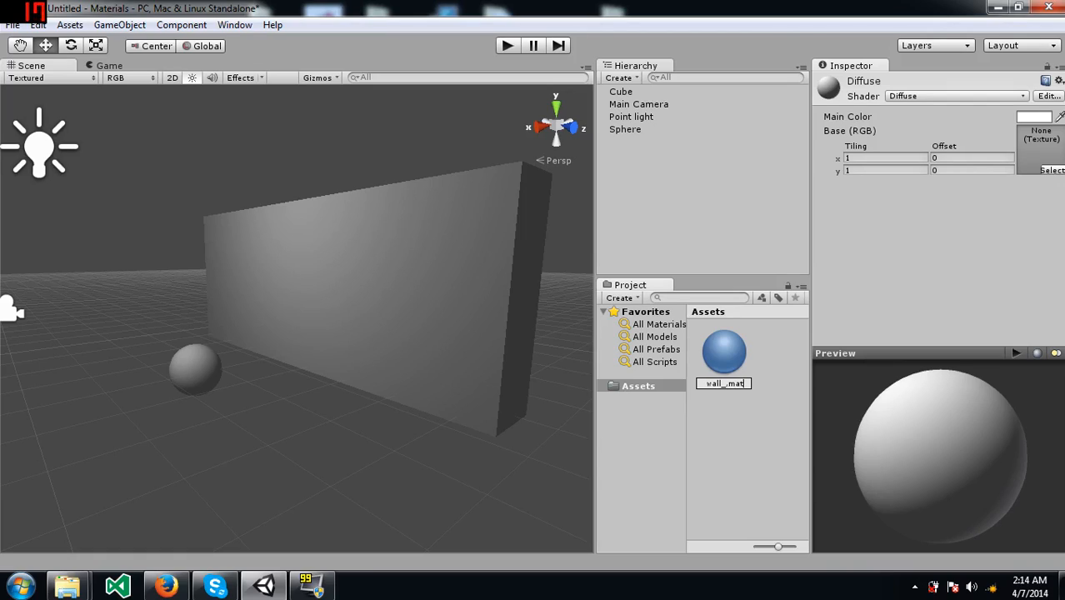
key(Return)
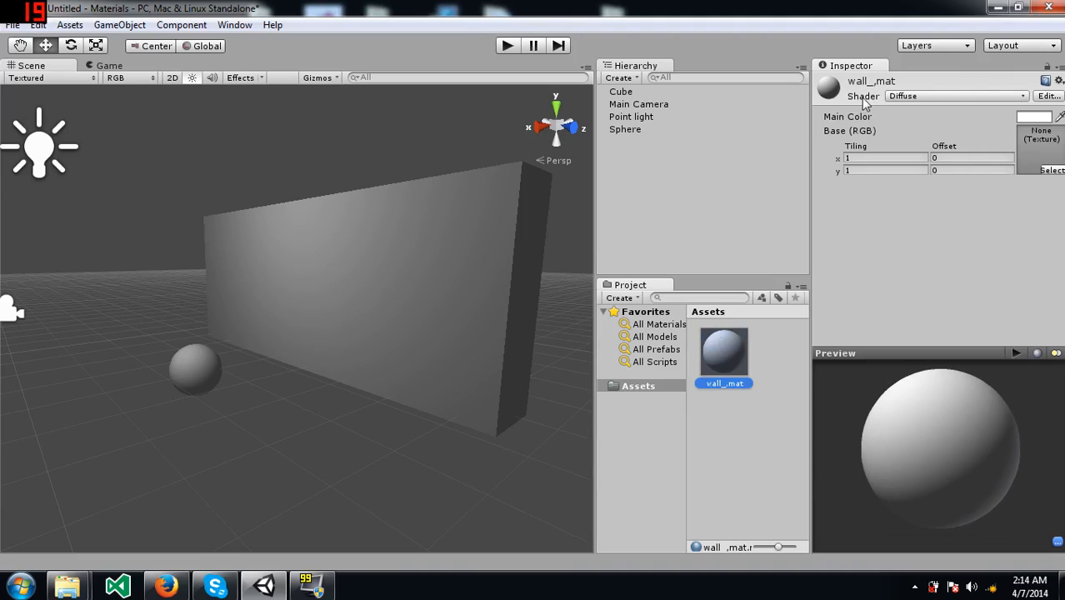
Step: Review the shader types available for the new material, keeping Diffuse
click(900, 100)
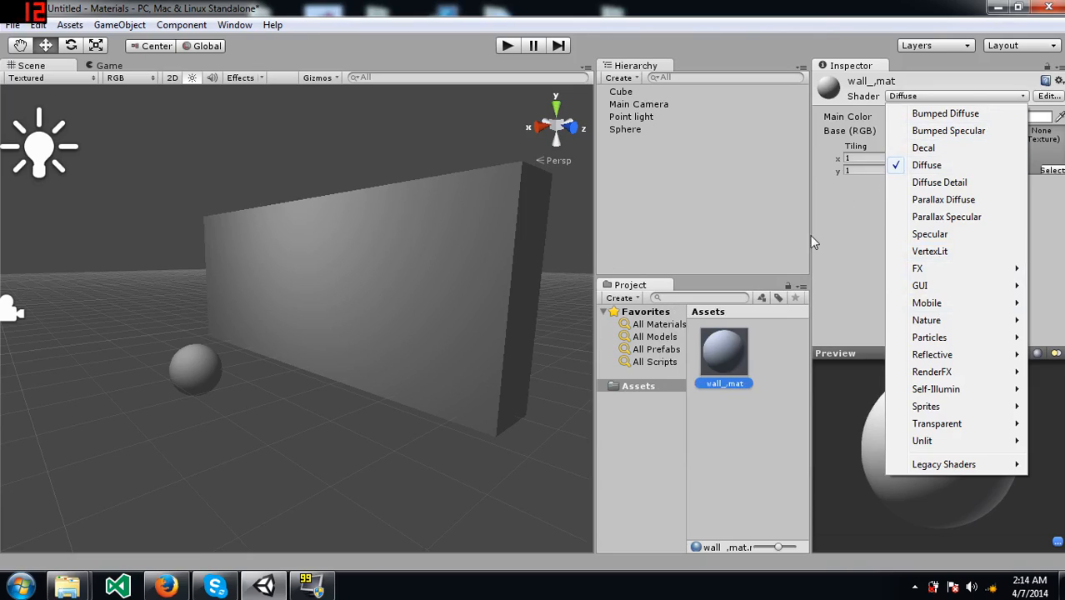
click(941, 166)
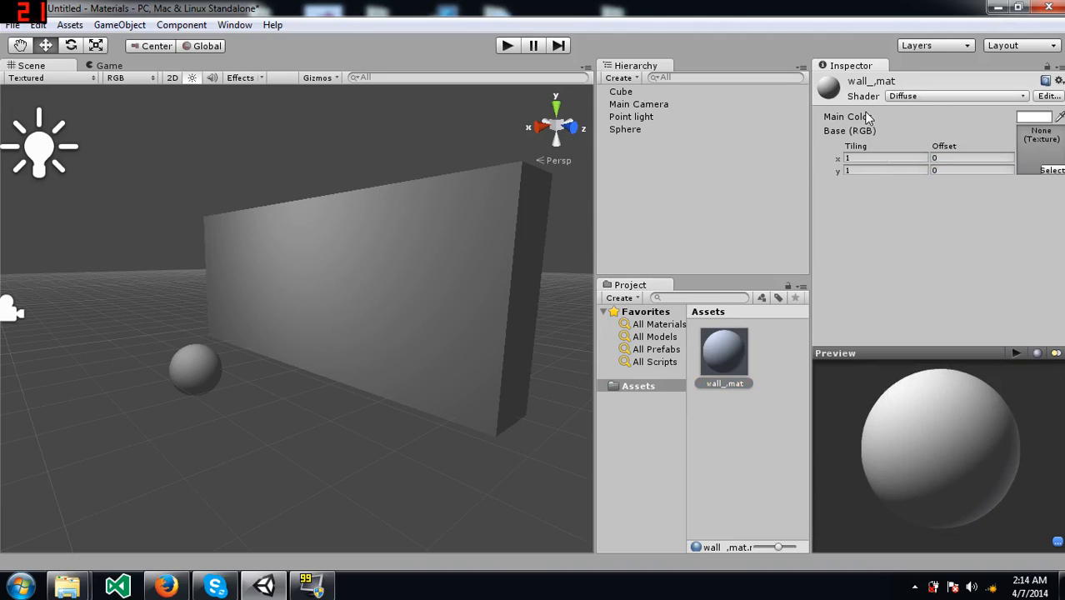
click(937, 97)
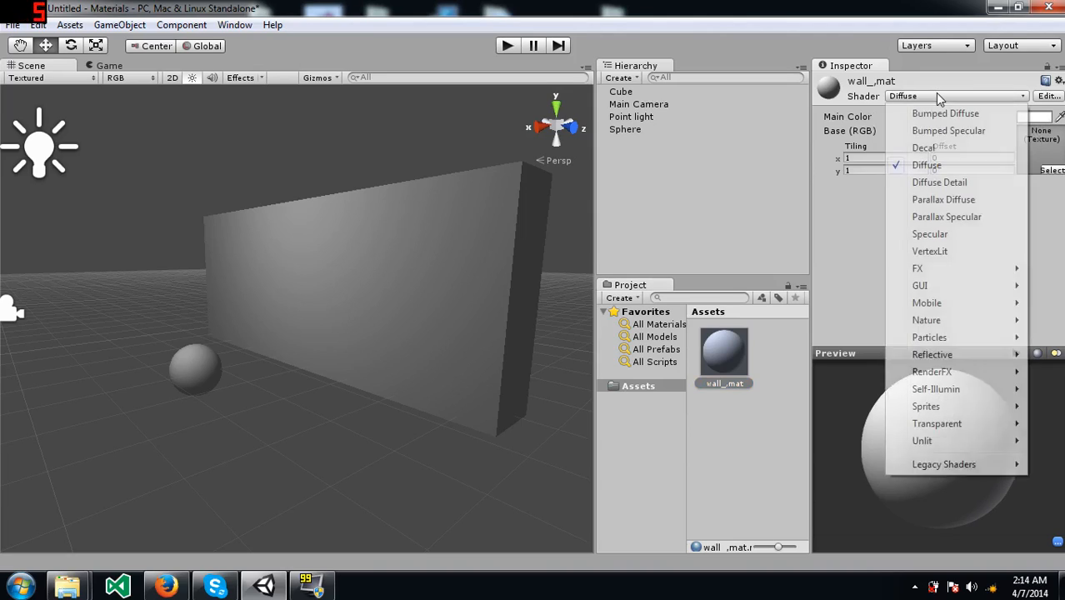
click(842, 251)
Step: Import the BubblyBricks-ColorMap and BubblyBricks-NormalMap images from the file explorer into the project's assets
mouse_move(70, 589)
click(292, 500)
drag(554, 317, 654, 402)
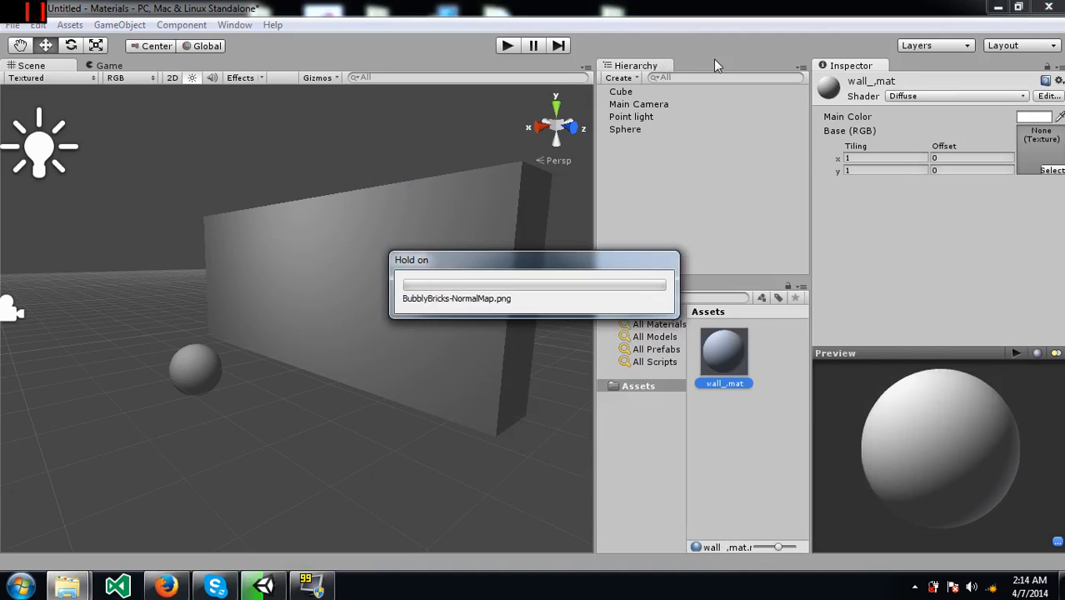
Step: Inspect the import settings of both BubblyBricks textures and the shader choices of the wall material
click(745, 346)
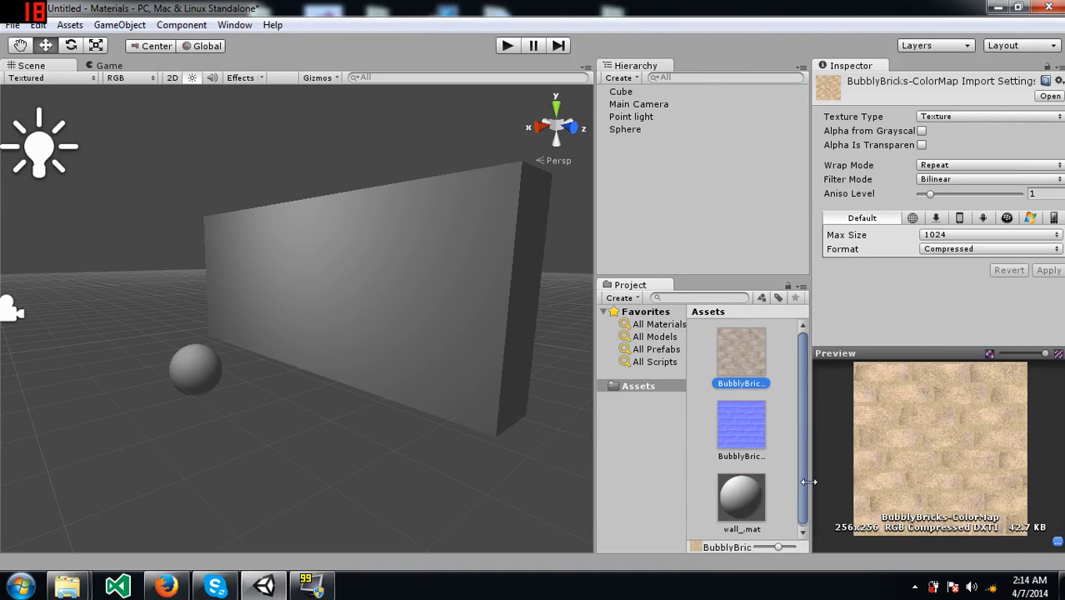
click(749, 421)
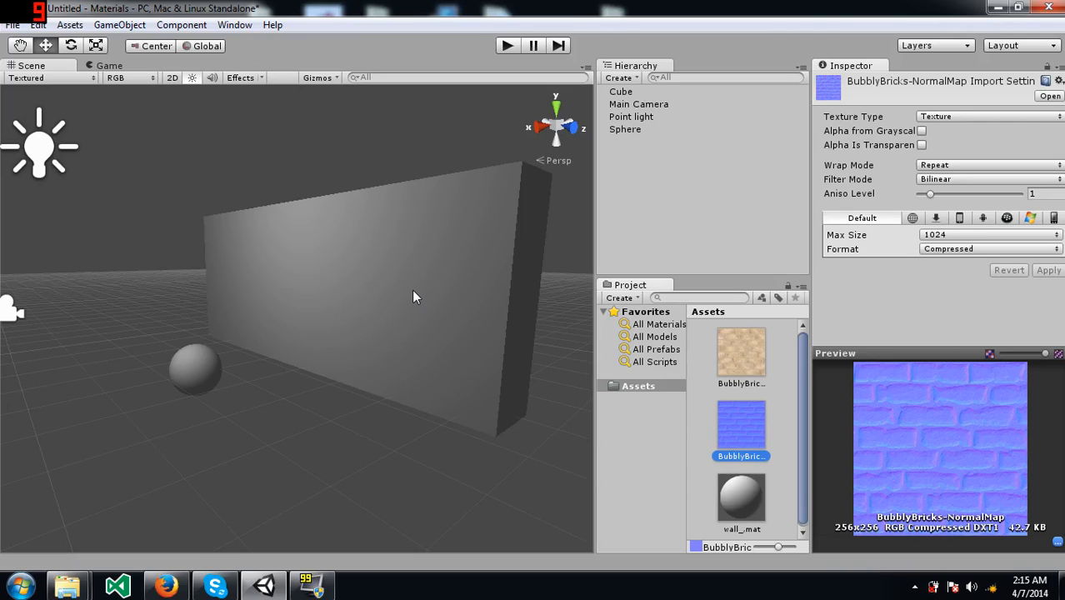
click(742, 498)
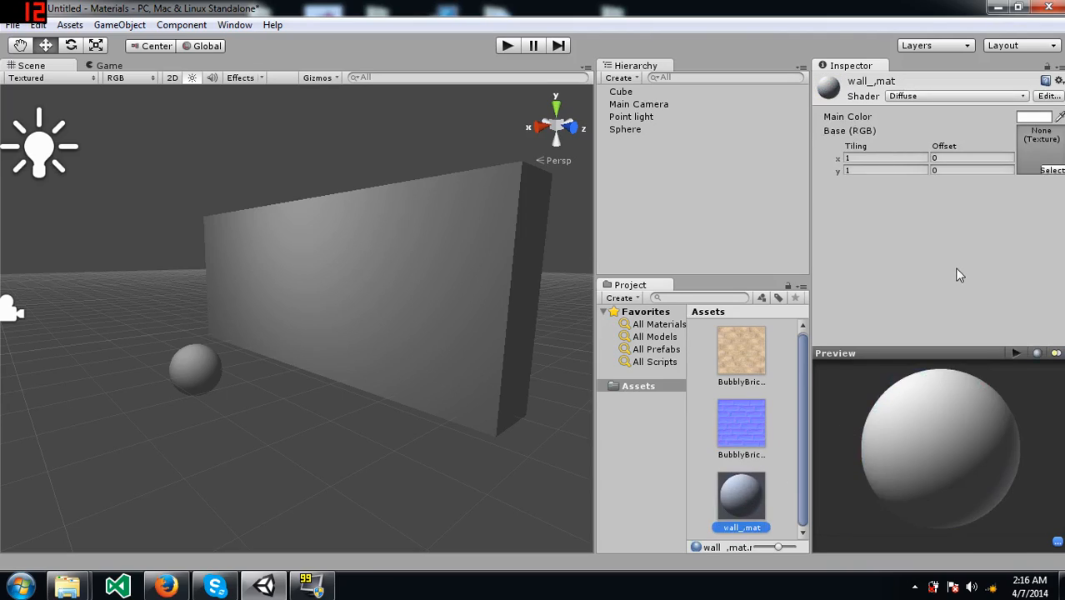
click(939, 94)
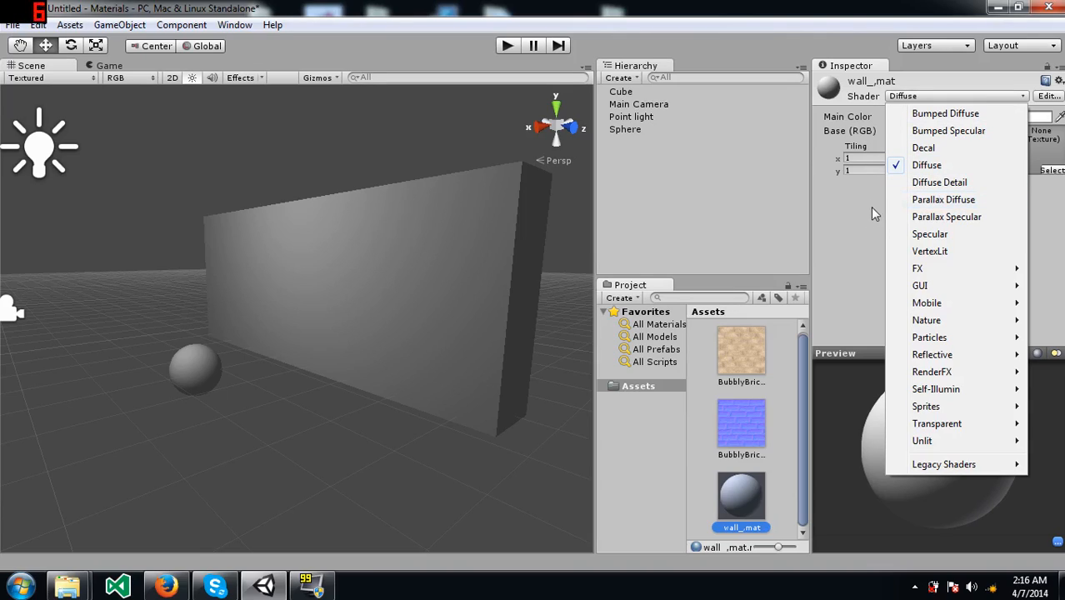
click(855, 192)
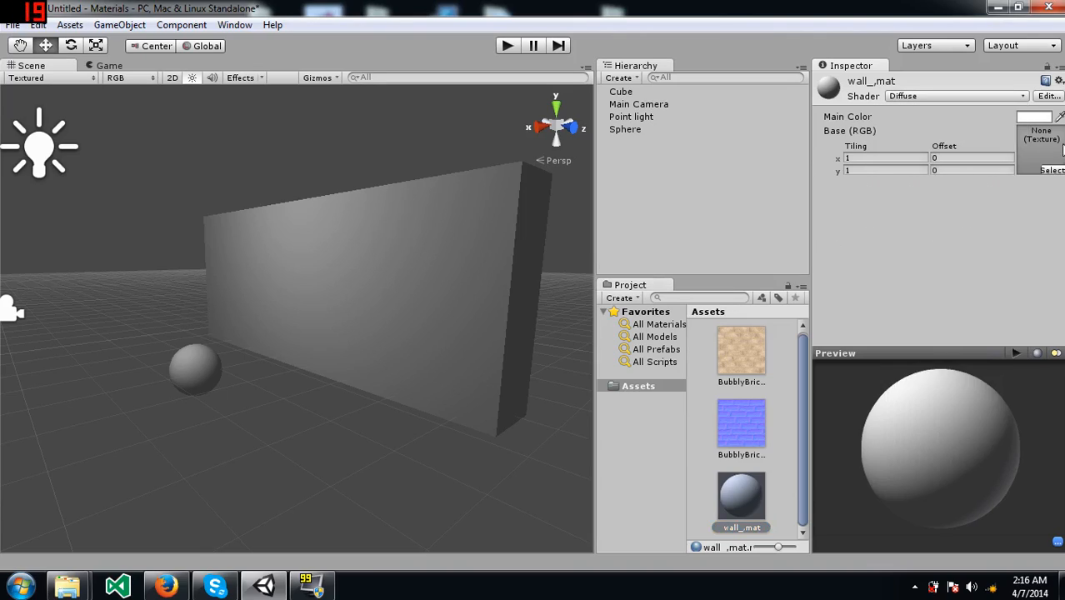
Step: Assign BubblyBricks-ColorMap as the wall material's base texture and apply the material to the wall cube
click(739, 353)
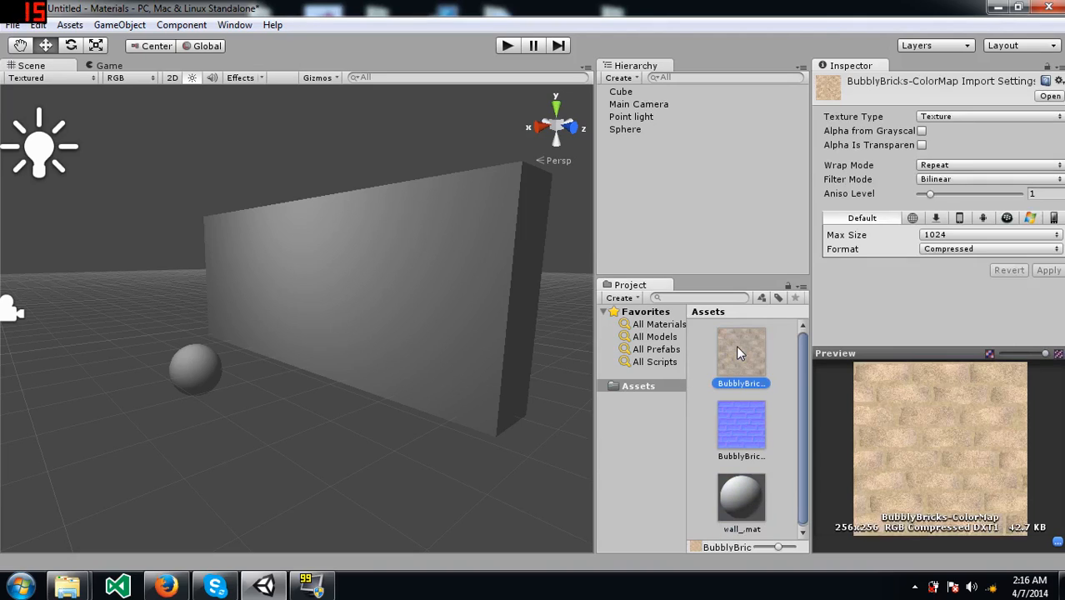
click(748, 500)
drag(741, 351, 1038, 161)
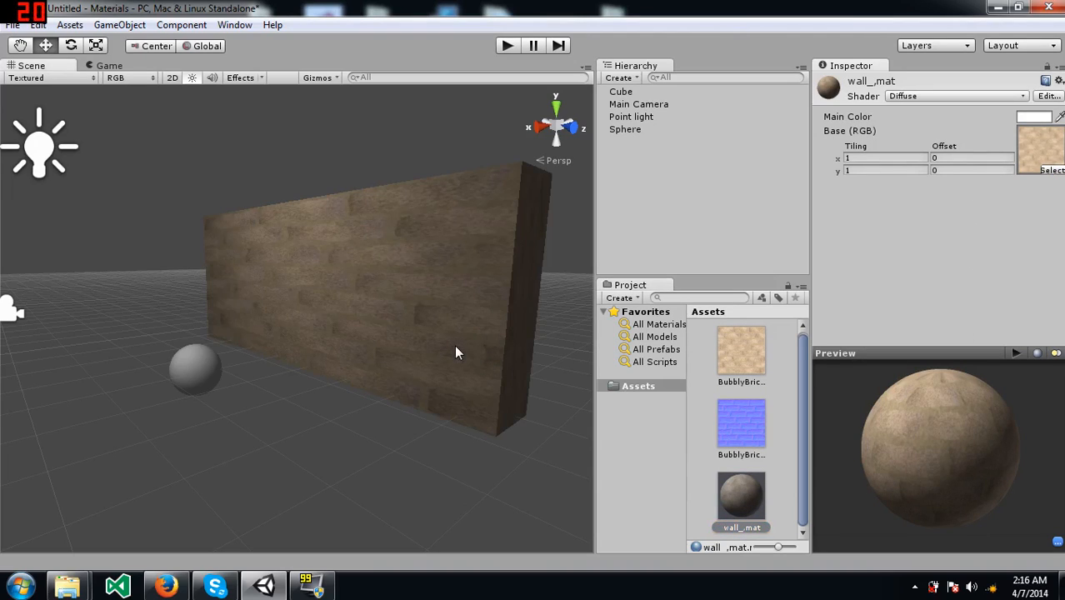
Step: Set the wall material's X tiling to 2
scroll(345, 312, up, 4)
alt+drag(345, 314, 420, 209)
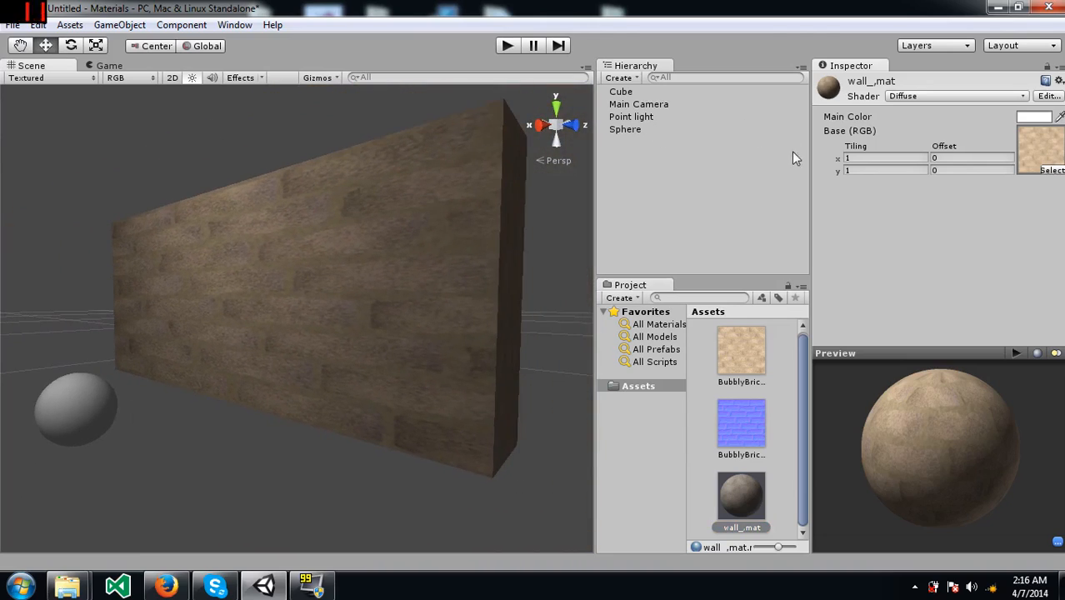
click(863, 159)
click(850, 170)
click(859, 159)
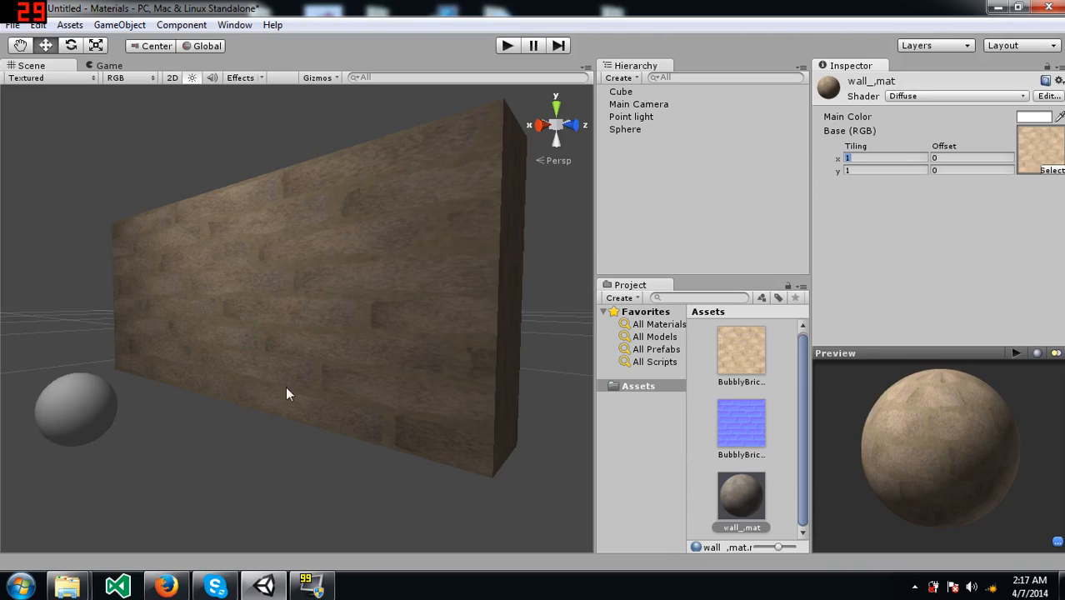
text(2)
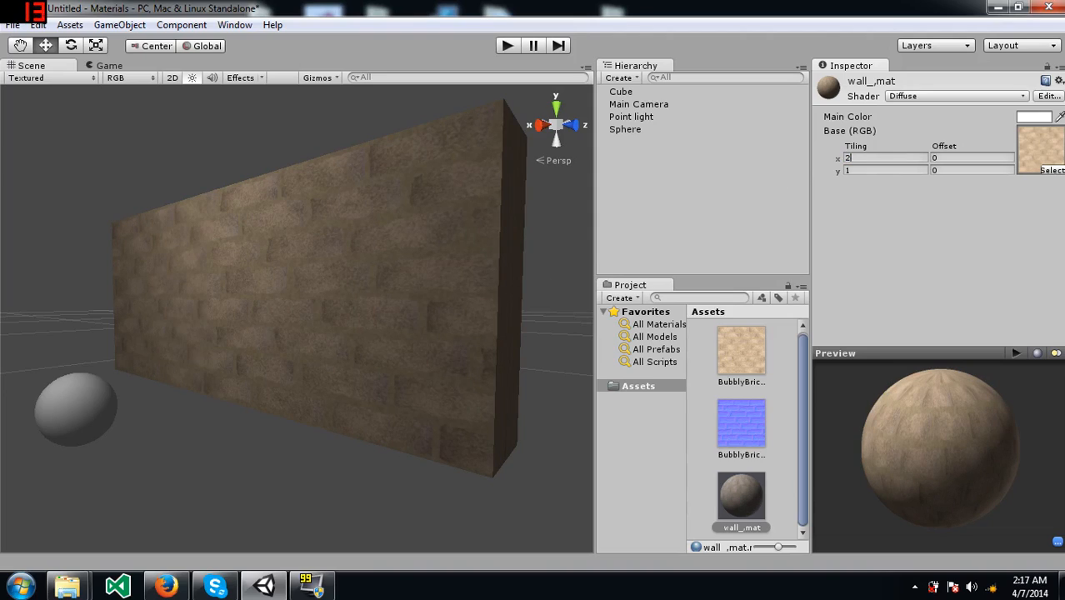
Step: Move the point light closer to the wall and lower it, to about X -2.14, Y 2.54, Z -5.34
scroll(459, 248, down, 6)
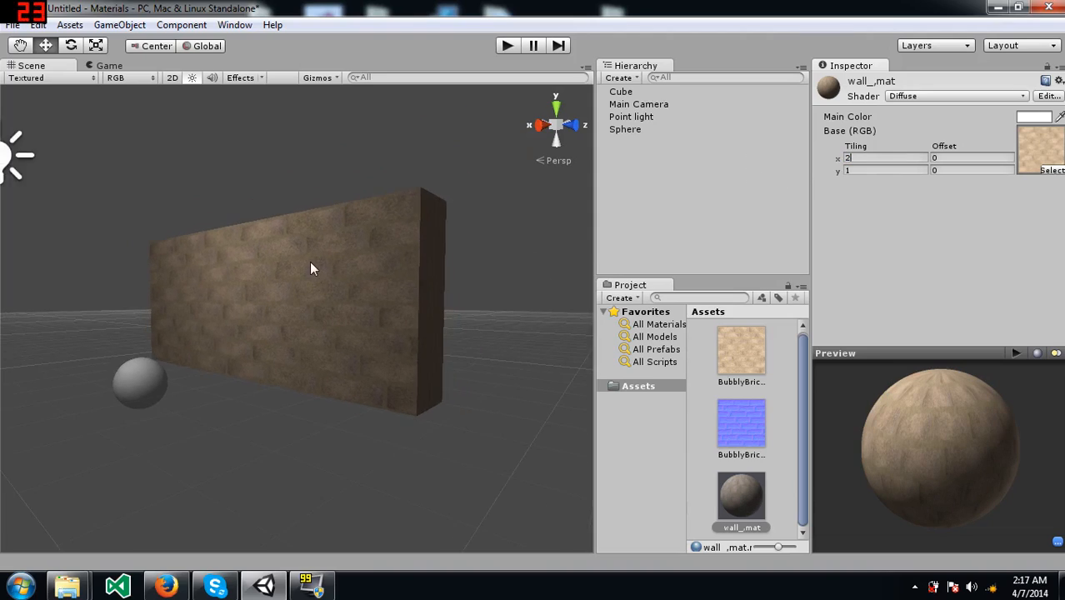
click(69, 200)
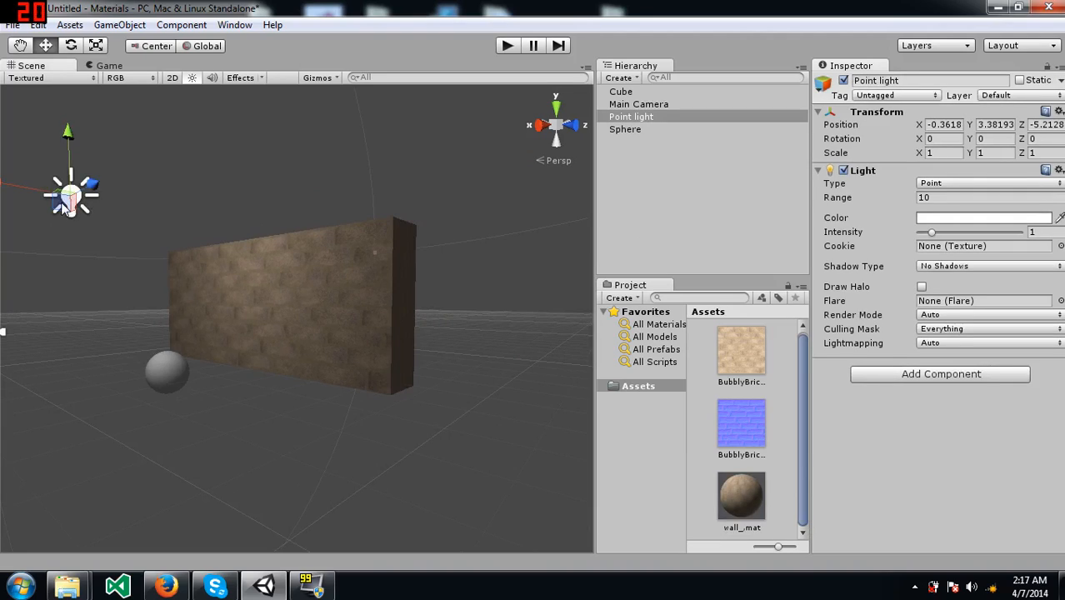
drag(66, 198, 162, 217)
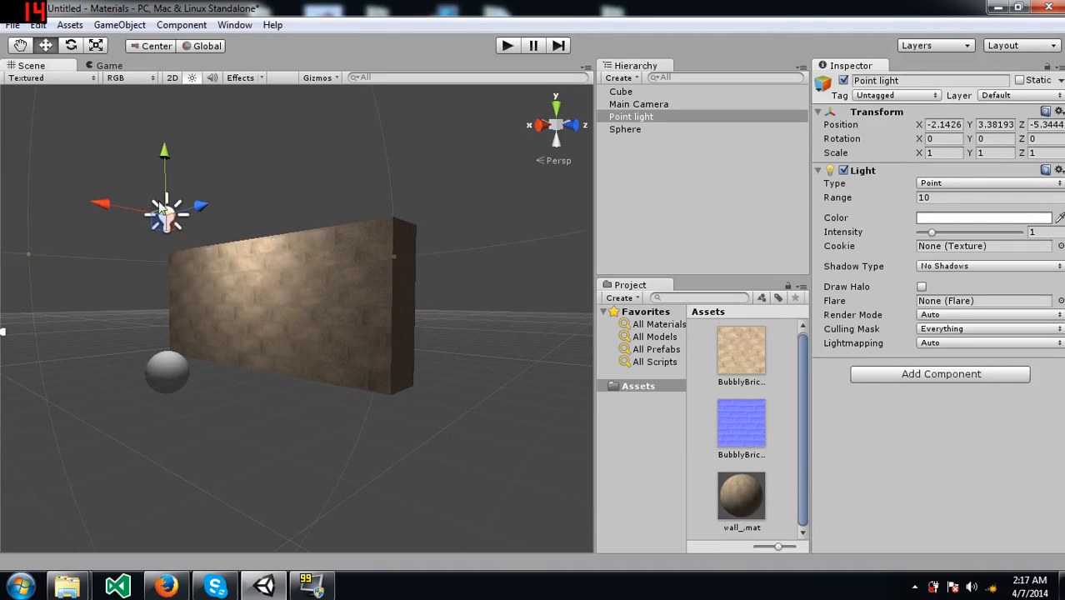
drag(164, 153, 166, 190)
Step: Compare X tiling values of 1 and 2 on the wall material
scroll(283, 265, up, 6)
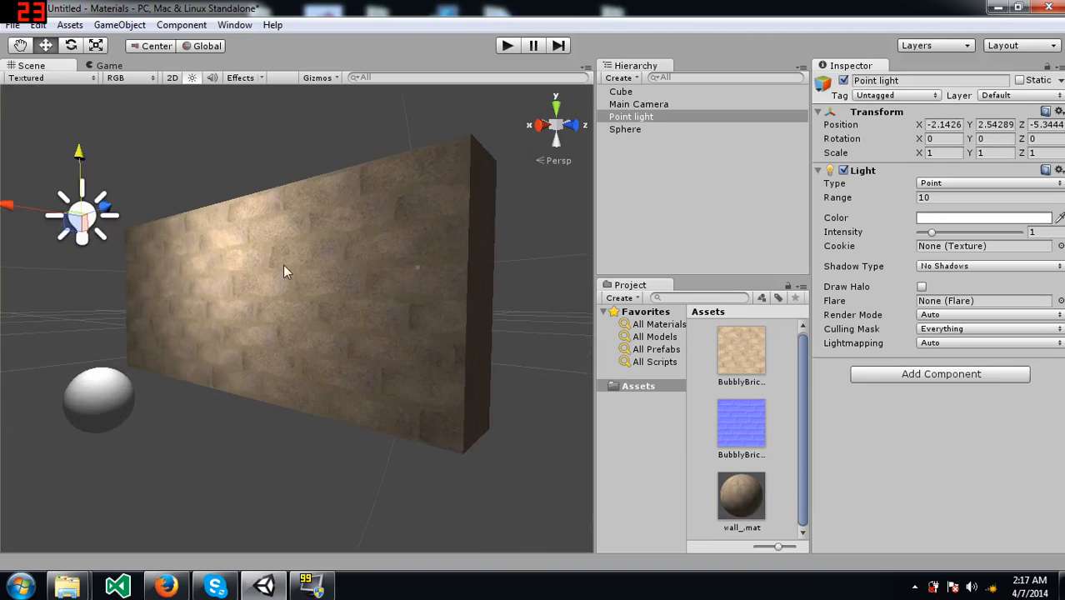
alt+drag(299, 290, 349, 282)
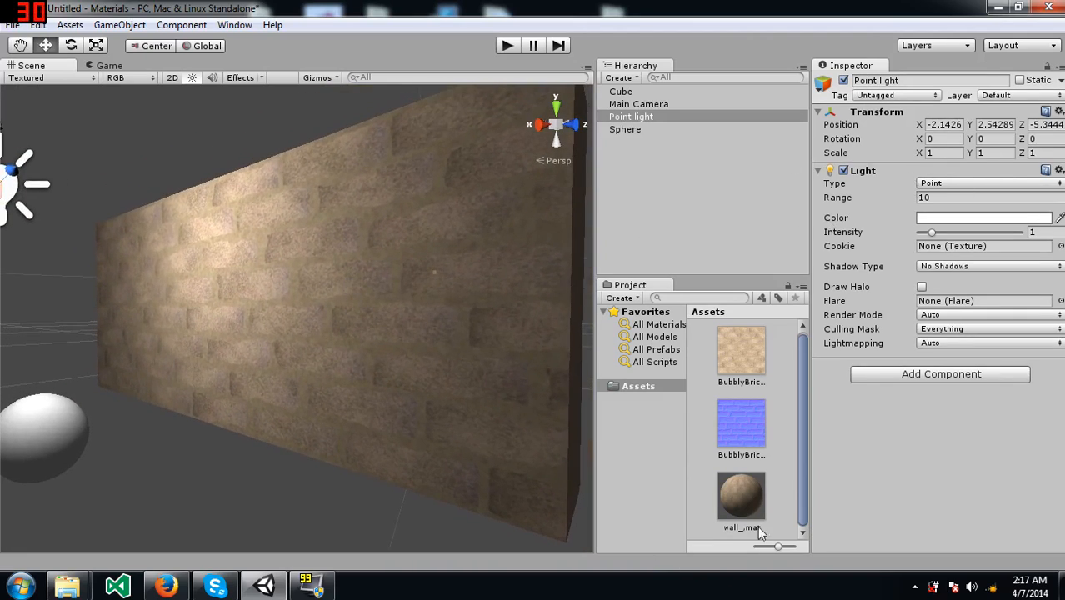
click(723, 499)
click(854, 158)
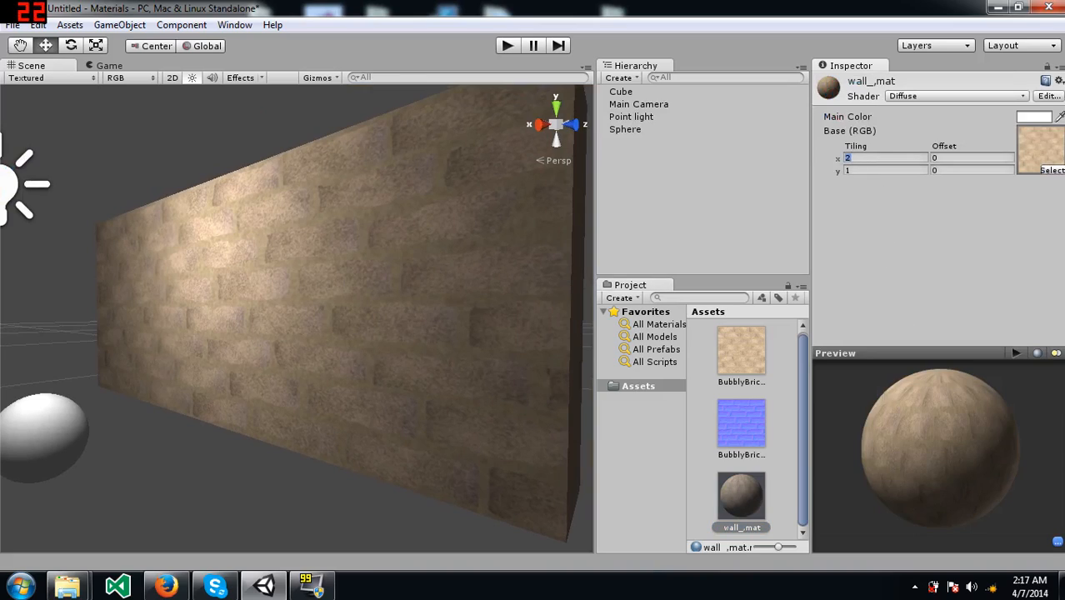
text(1)
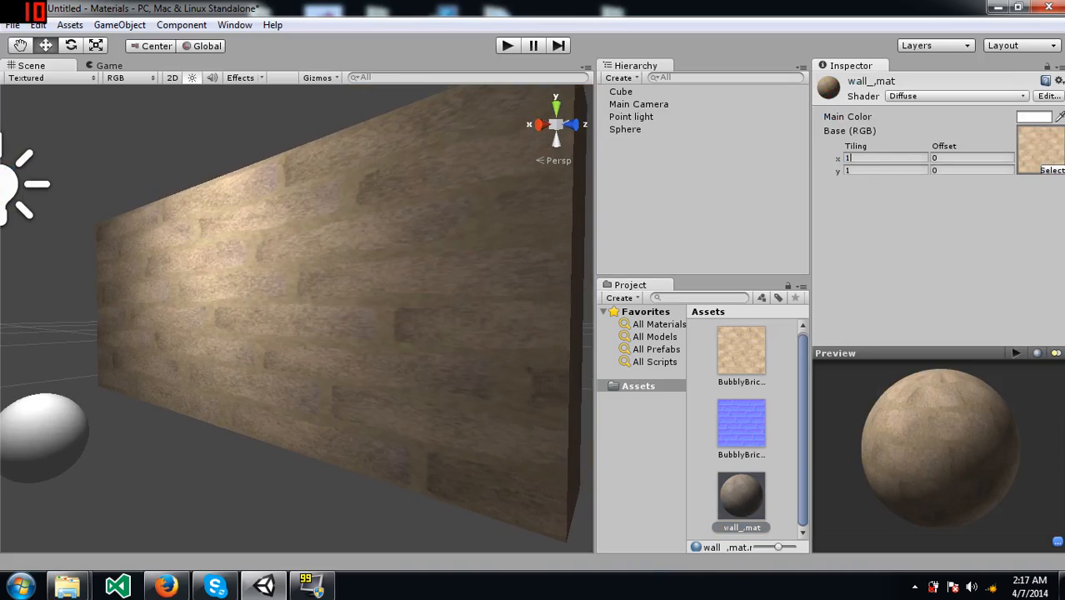
key(BackSpace)
text(2)
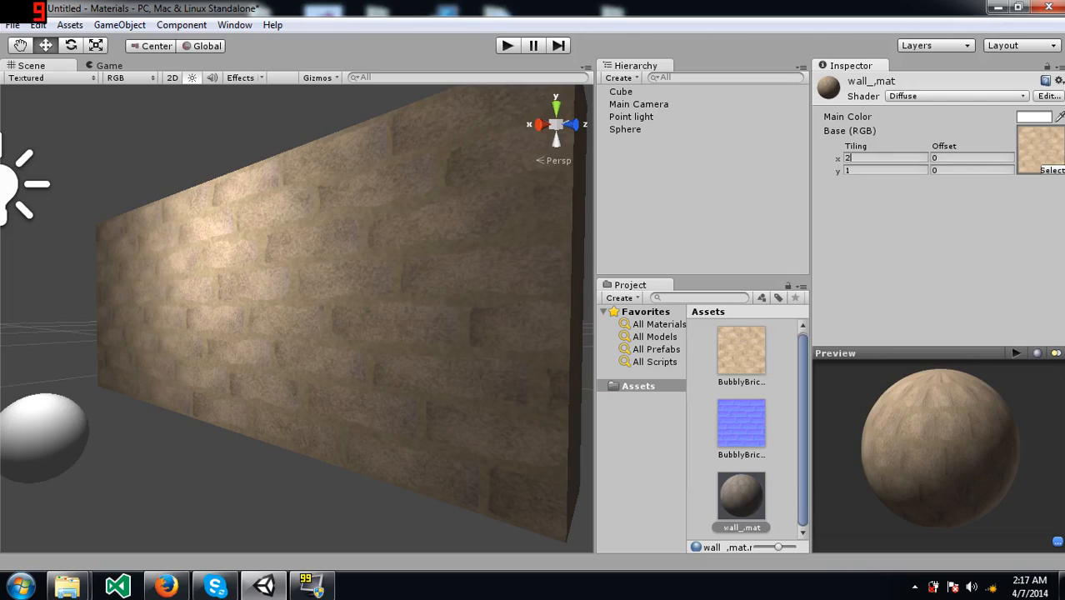
Step: Try X tiling values of 6, 5 and 4 on the wall material and settle on 3
text(3)
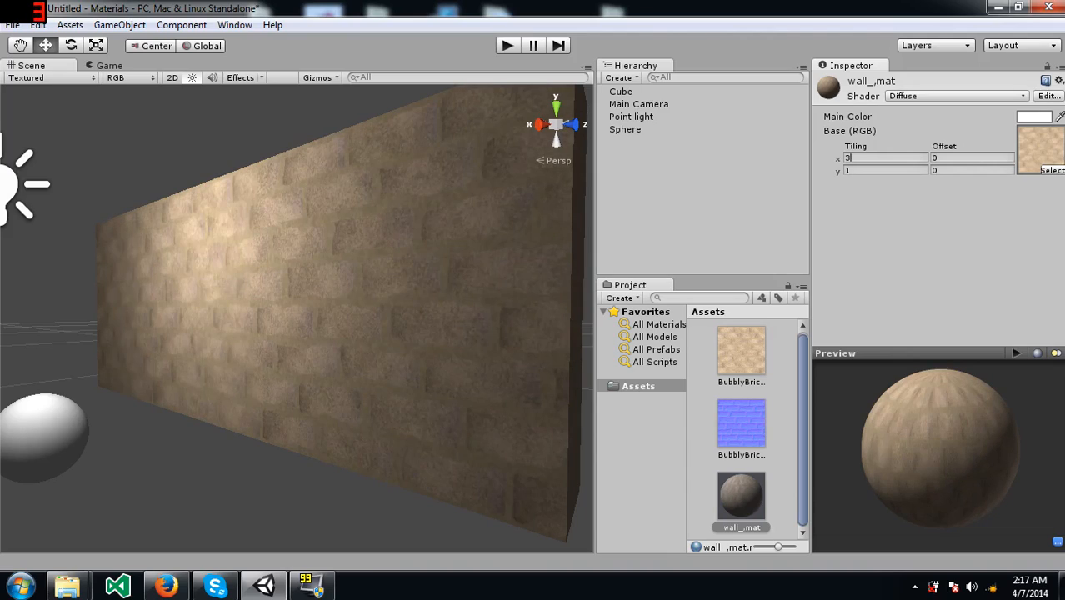
key(BackSpace)
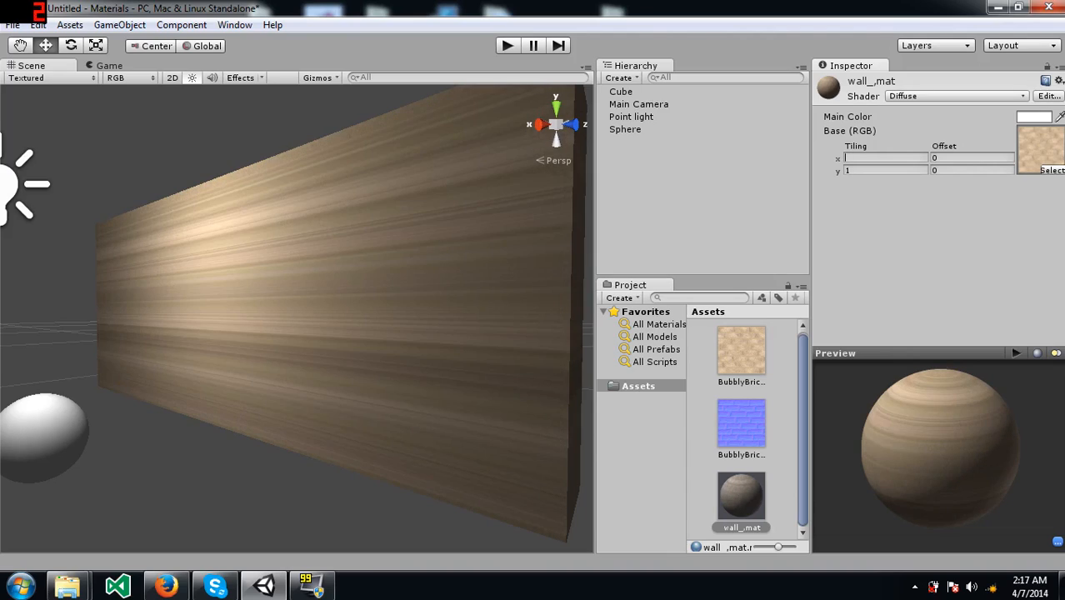
text(6)
key(BackSpace)
text(5)
key(BackSpace)
text(4)
key(BackSpace)
text(3)
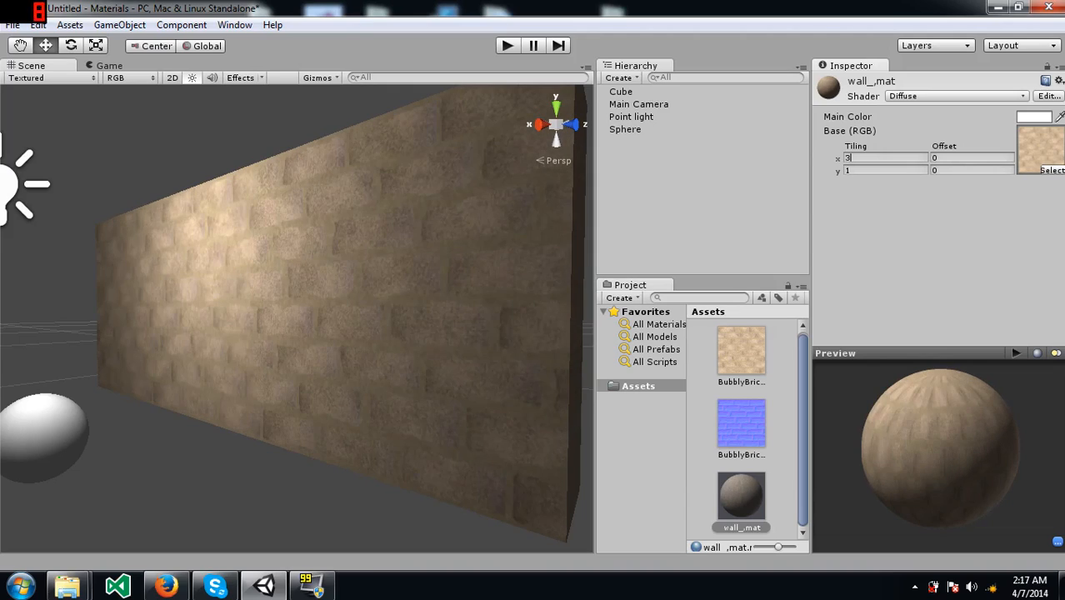
Step: Try Y tiling values of 1 and 2 on the wall material, and set it to 3
key(Tab)
key(BackSpace)
text(1)
key(BackSpace)
text(2)
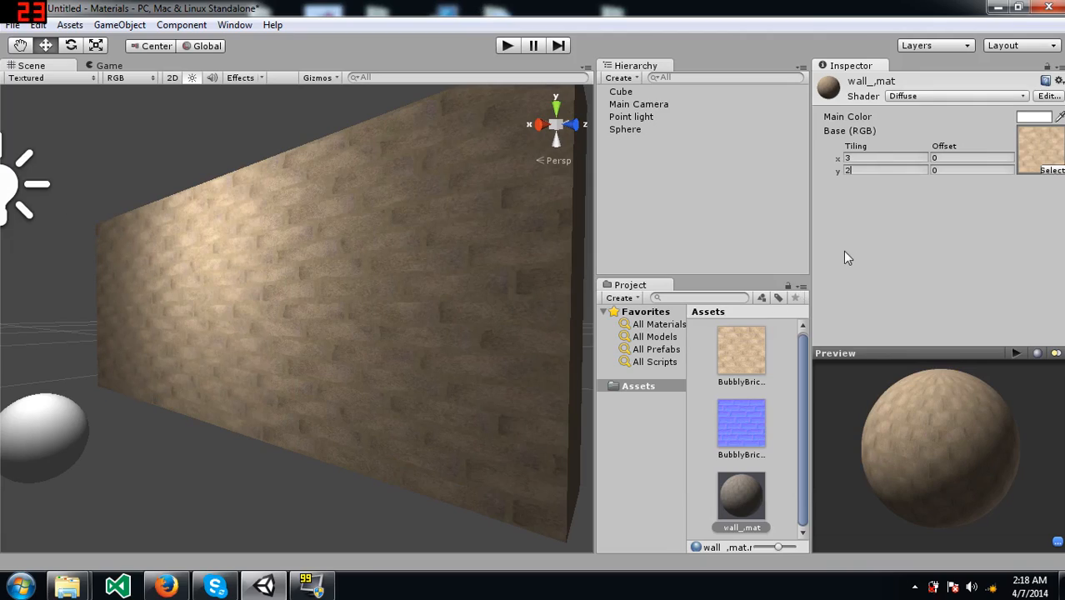
key(BackSpace)
text(3)
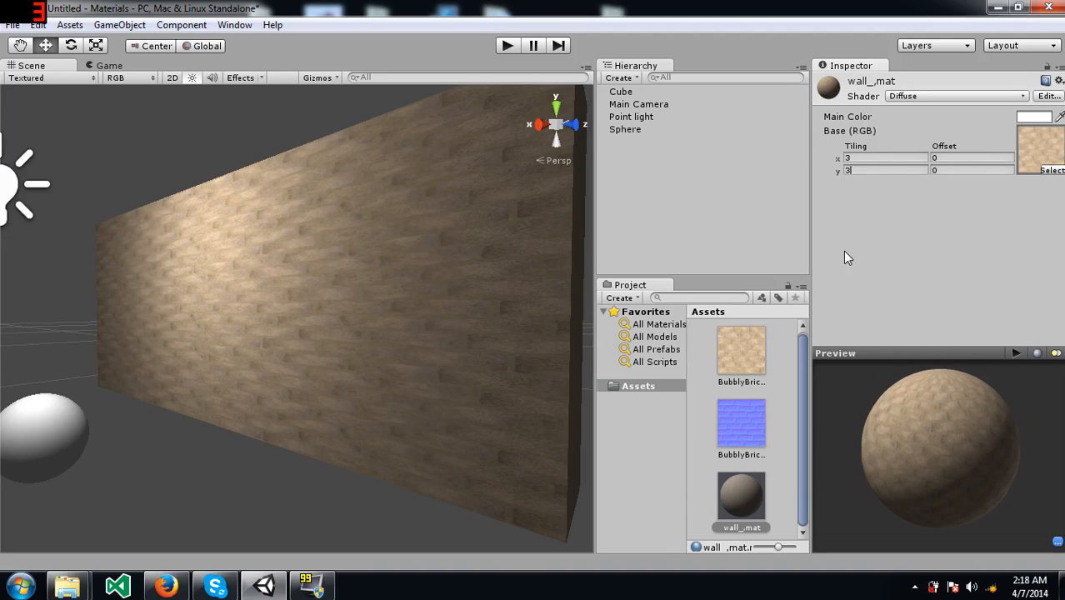
Step: Try Y tiling values of 4, 5 and 6 on the wall material, and return it to 3
key(BackSpace)
text(4)
key(BackSpace)
text(5)
key(BackSpace)
text(6)
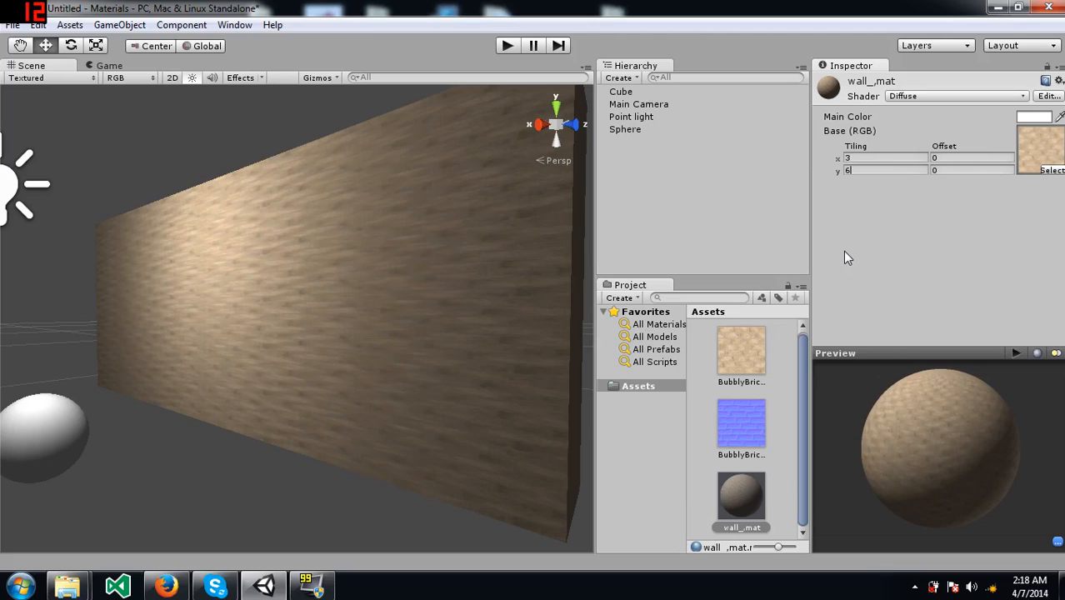
key(BackSpace)
text(3)
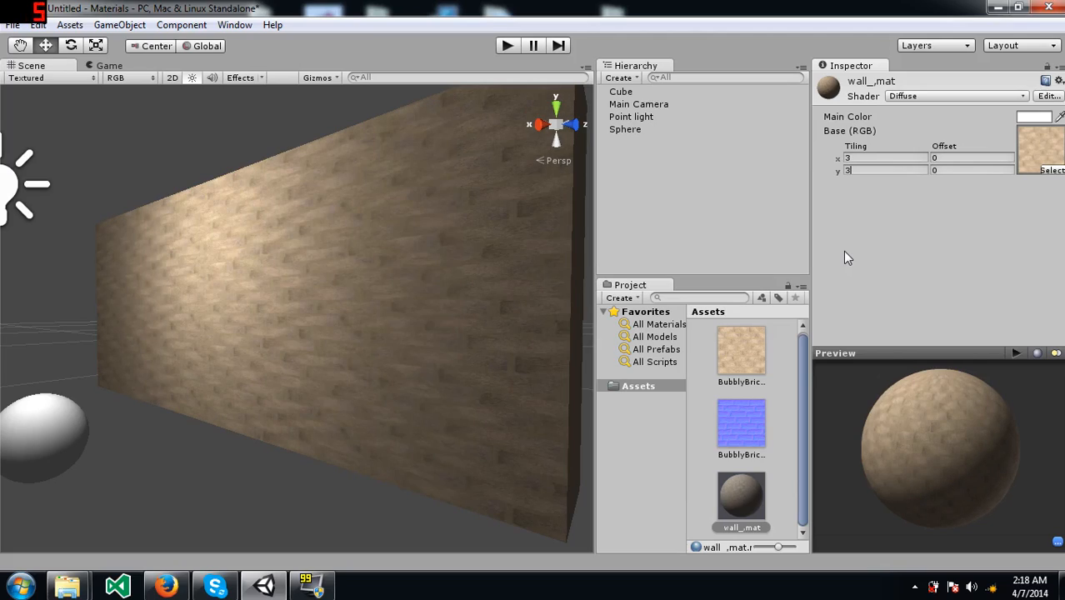
Step: Try a base texture Y tiling of 2 on the wall material and set it to 1
key(BackSpace)
text(2)
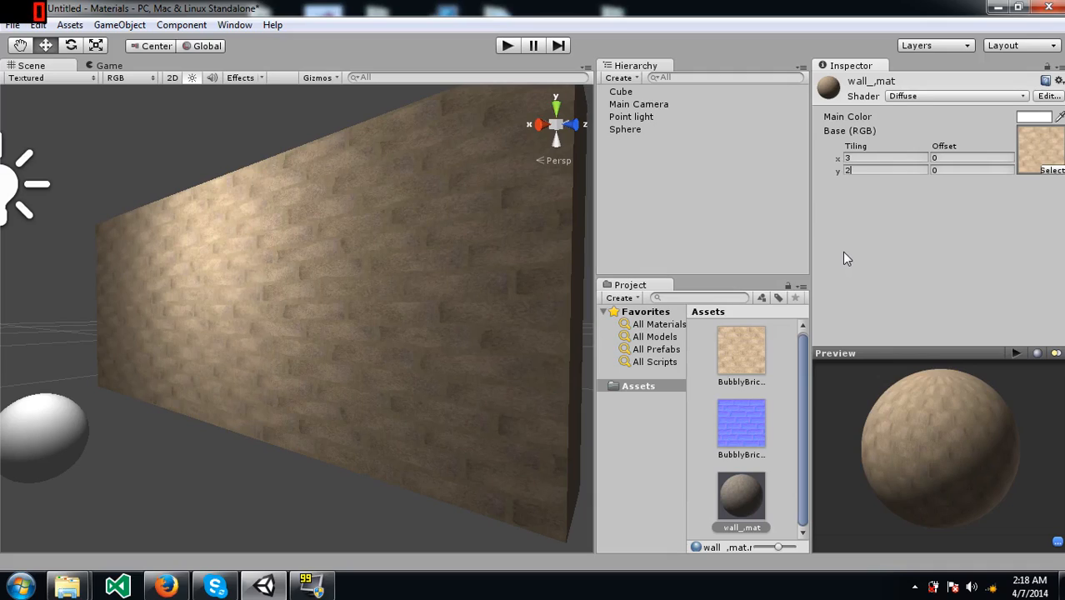
key(BackSpace)
text(1)
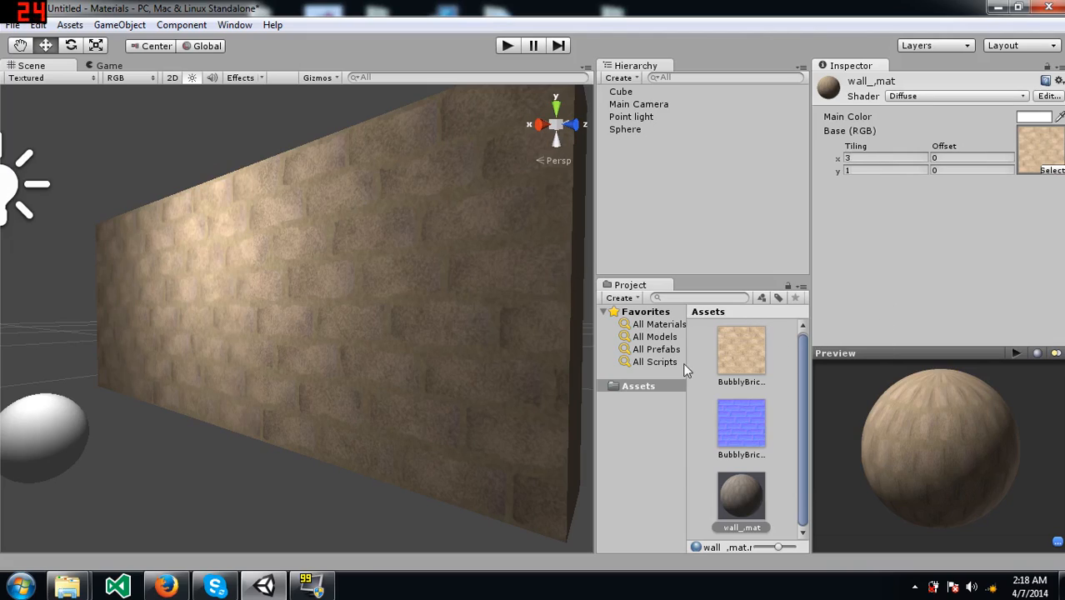
Step: Switch the wall material to the Bumped Diffuse shader and assign the blue BubblyBricks texture as its normal map, marking it as a normal map
click(935, 96)
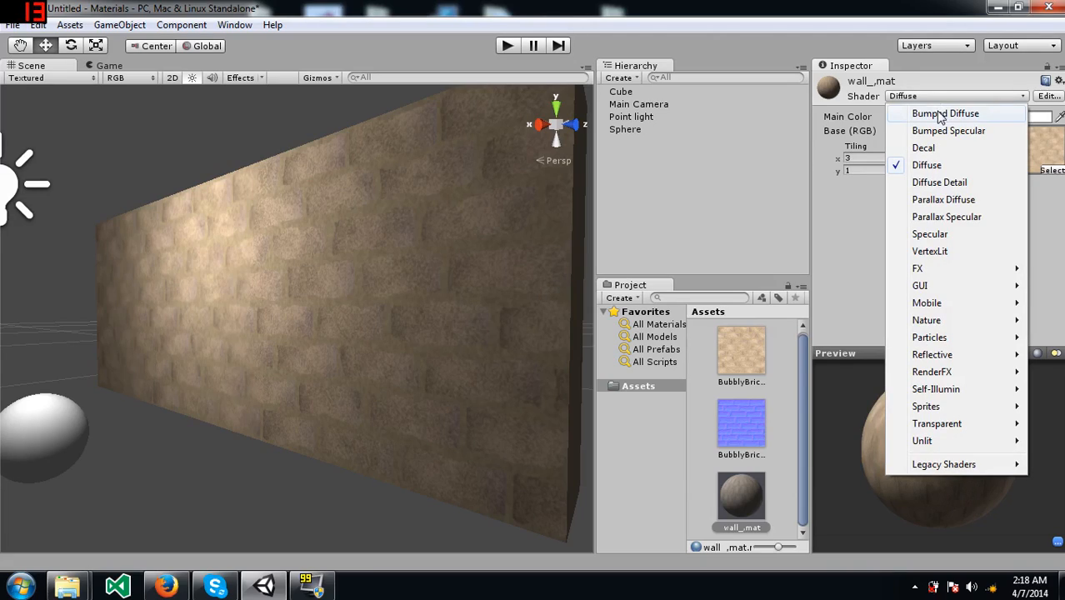
click(941, 115)
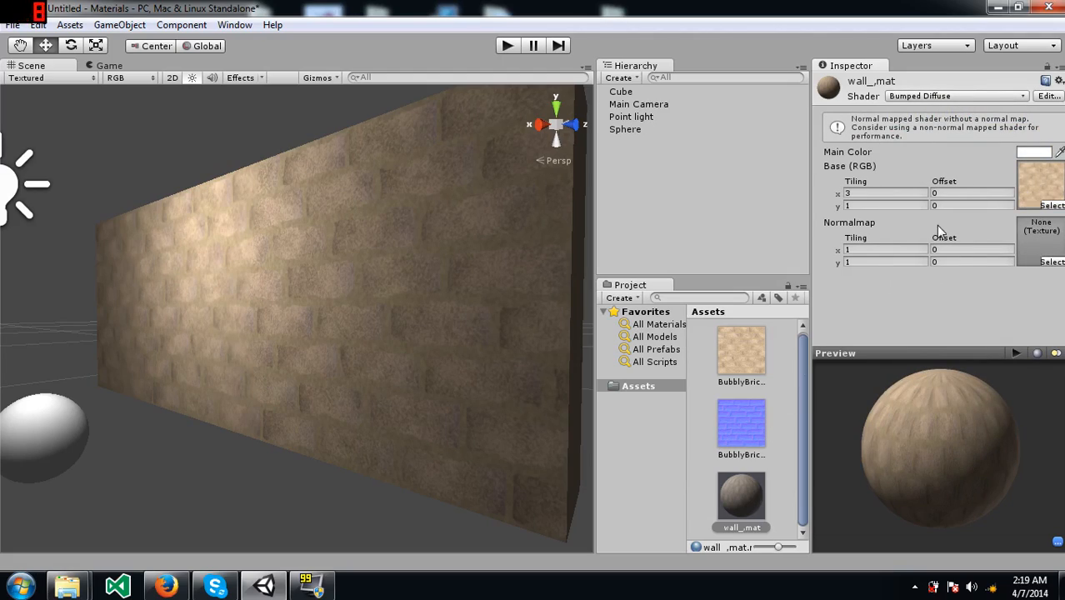
drag(749, 432, 1034, 237)
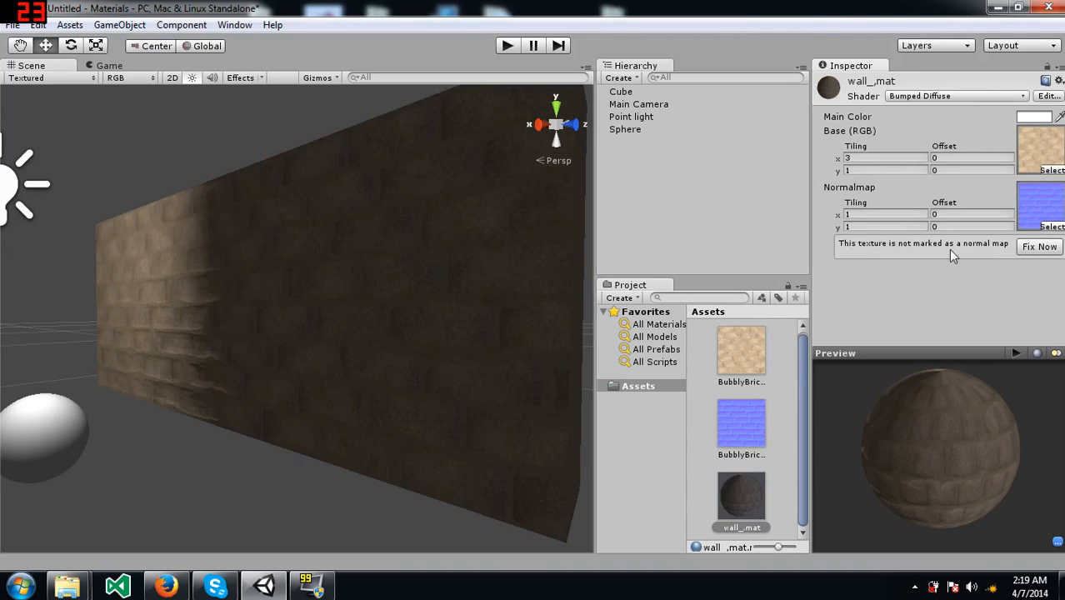
click(1040, 247)
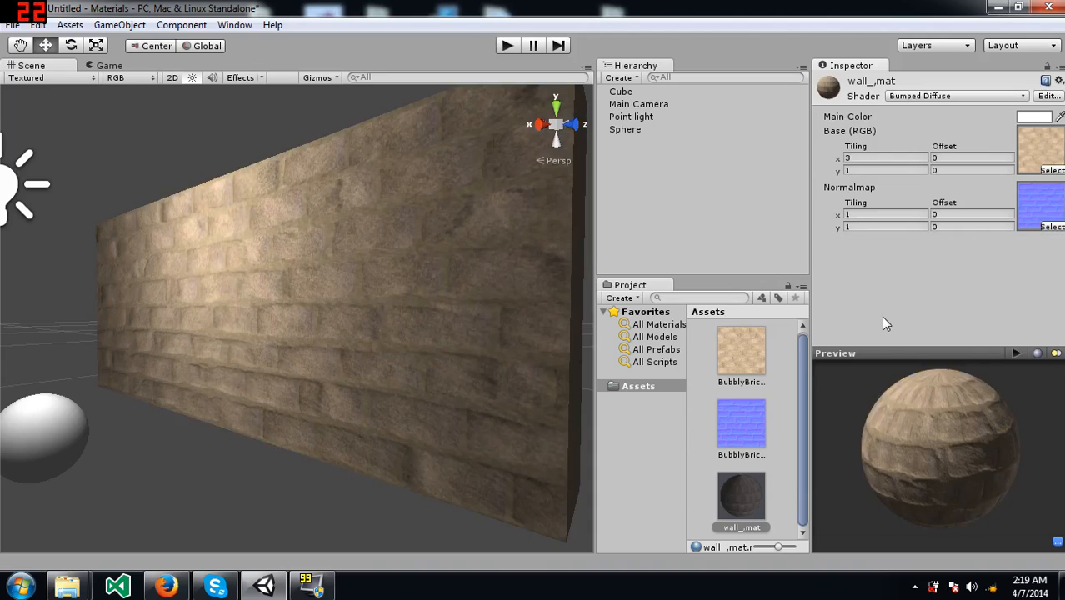
Step: Set the normal map's X tiling to 3 on the wall material
alt+drag(464, 358, 459, 309)
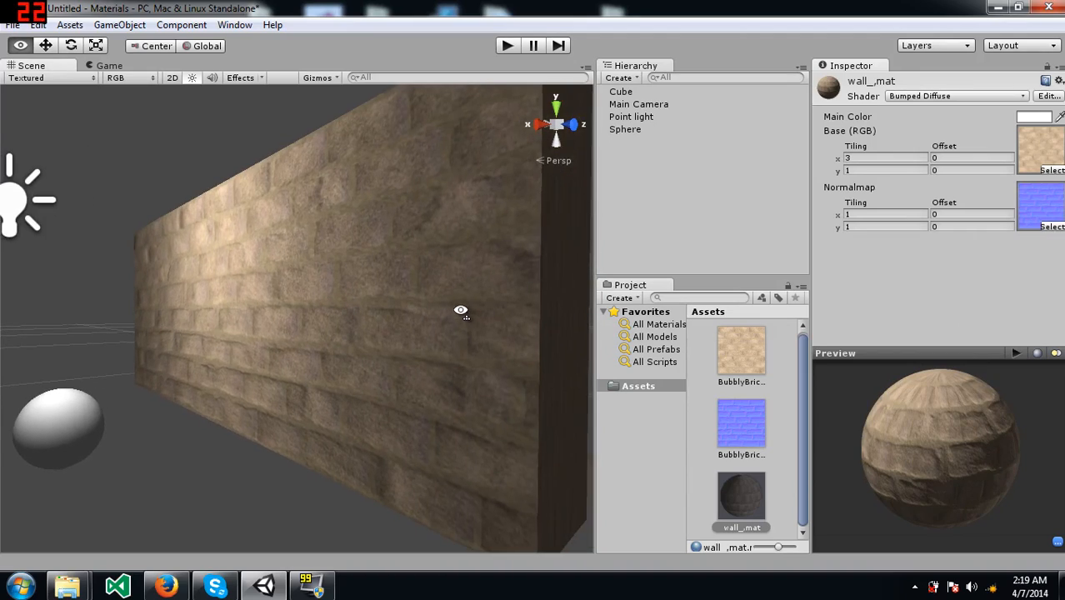
click(848, 214)
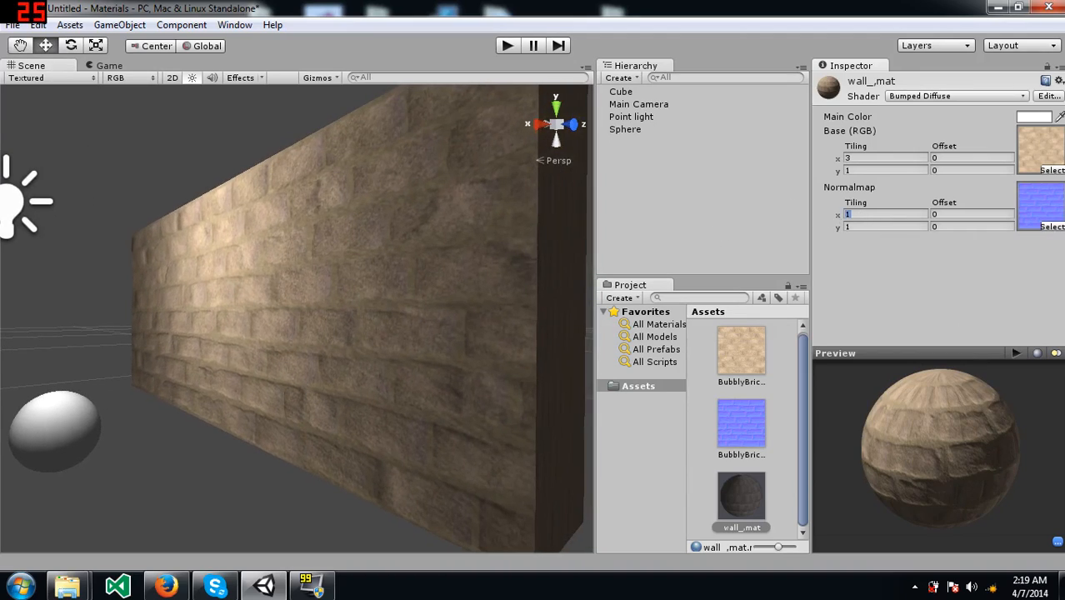
text(3)
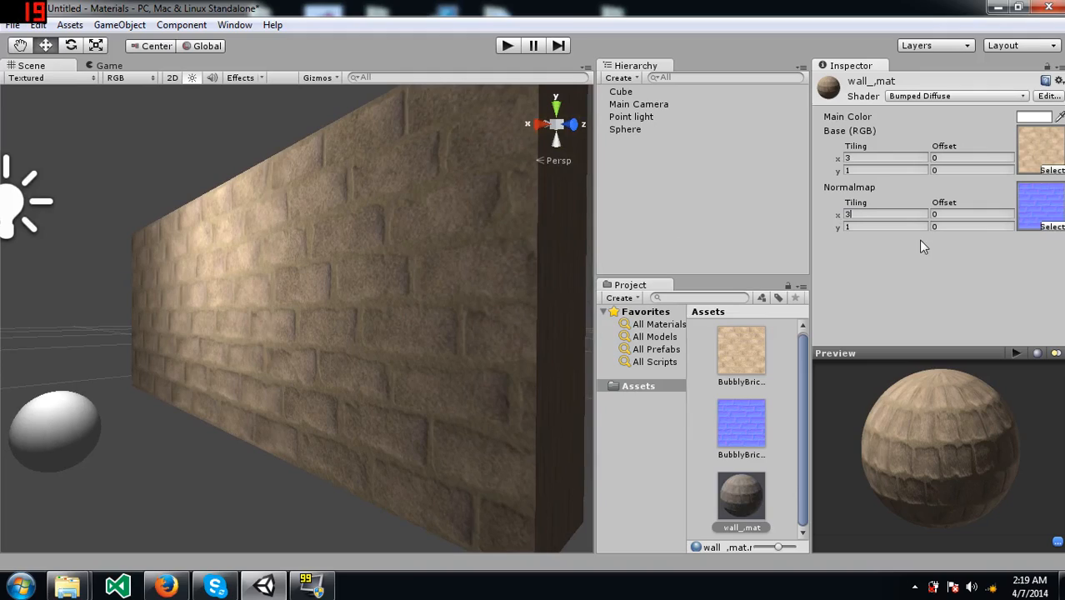
Step: Compare the base texture and normal map tiling values of the wall material on each axis
click(850, 158)
click(852, 215)
click(865, 158)
click(866, 214)
click(866, 228)
click(866, 214)
click(866, 227)
click(862, 216)
click(862, 214)
click(867, 157)
Step: Switch the wall material to the Diffuse shader and move the point light closer to the brick wall
click(906, 97)
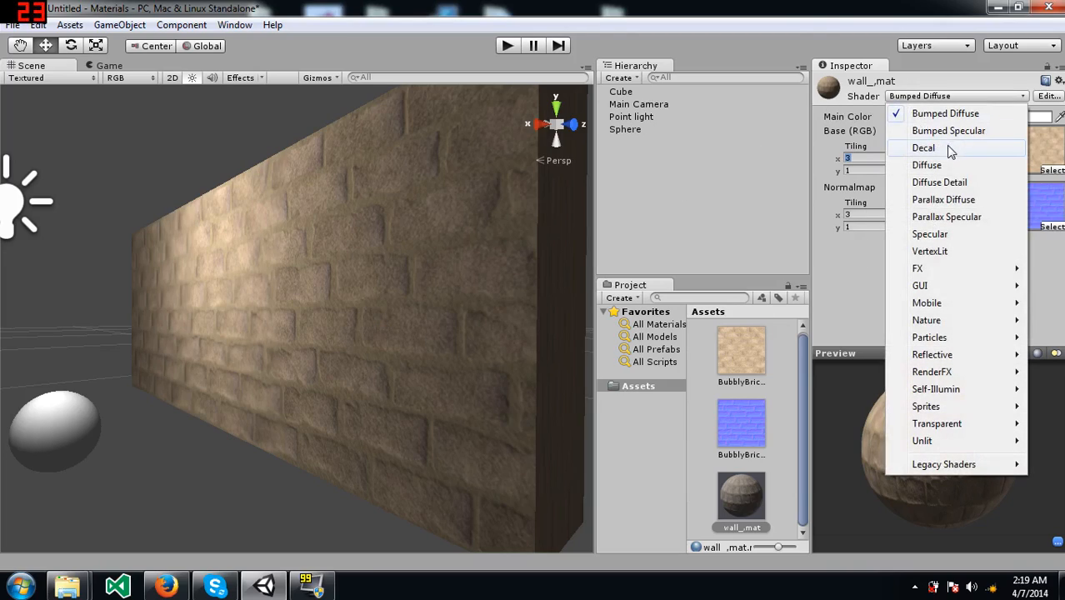
click(948, 165)
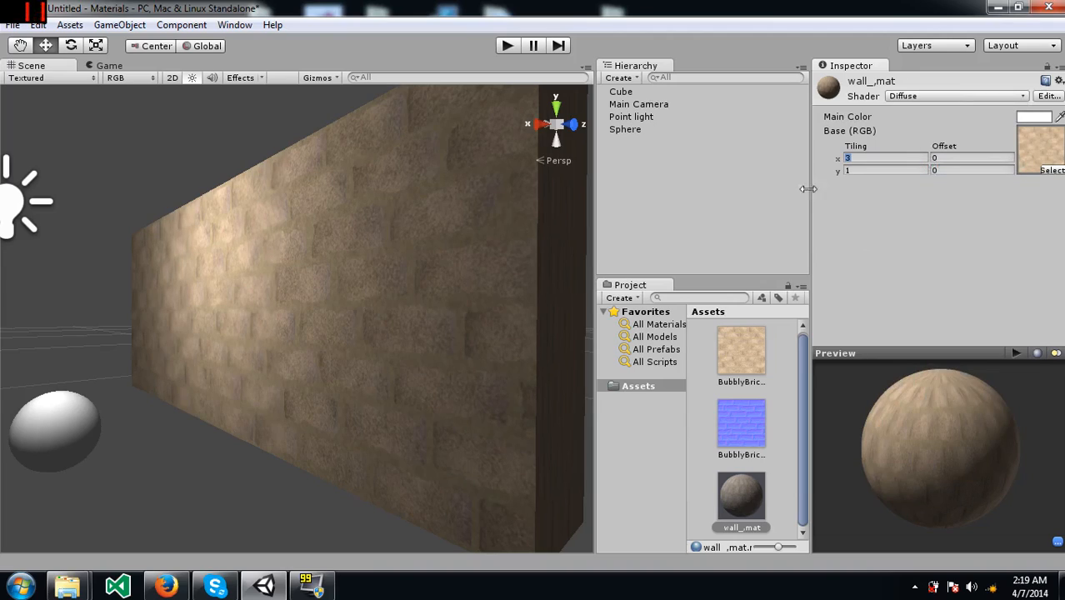
scroll(136, 277, down, 3)
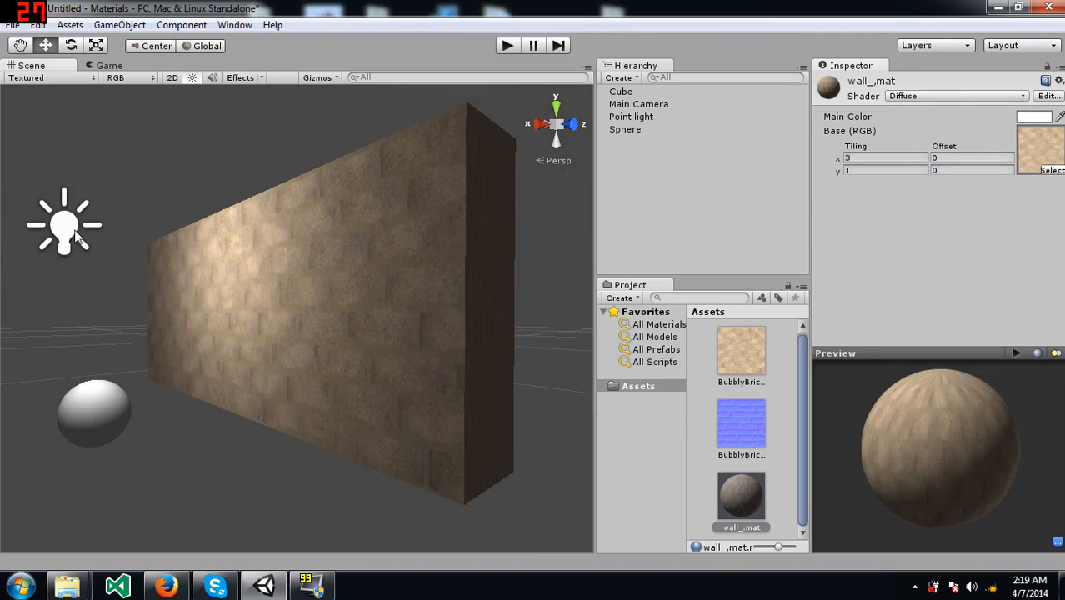
click(75, 236)
alt+drag(140, 215, 321, 221)
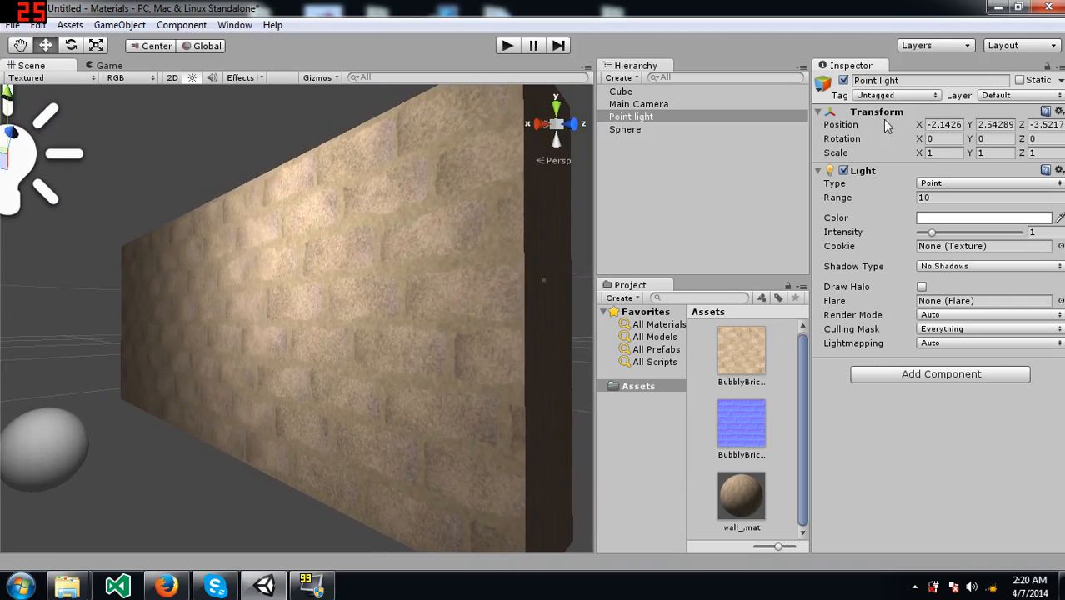
Step: Set the wall material's shader back to Bumped Diffuse
click(727, 492)
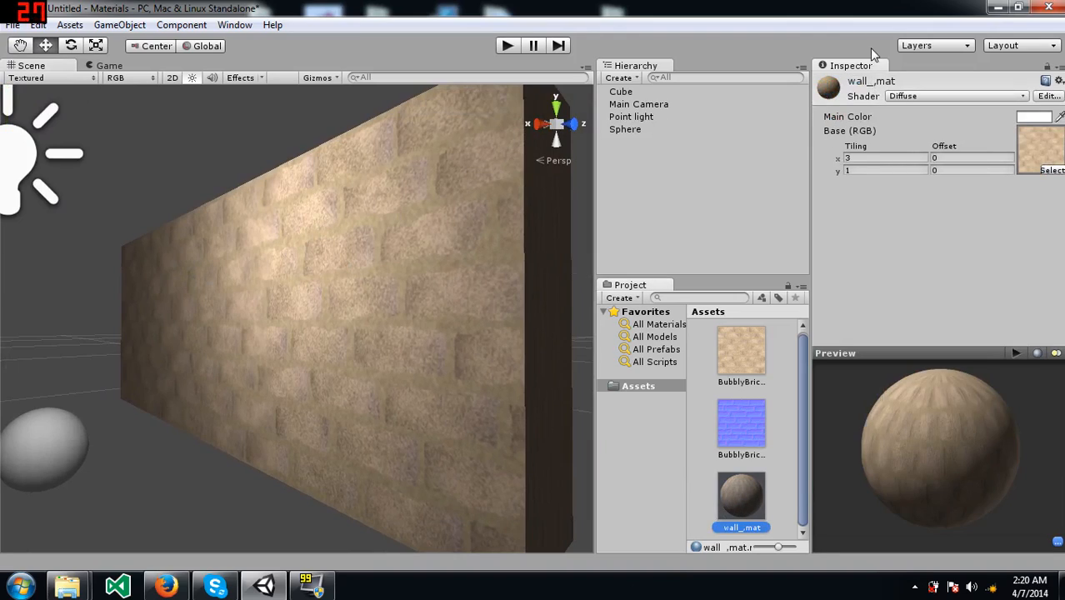
click(938, 98)
click(940, 110)
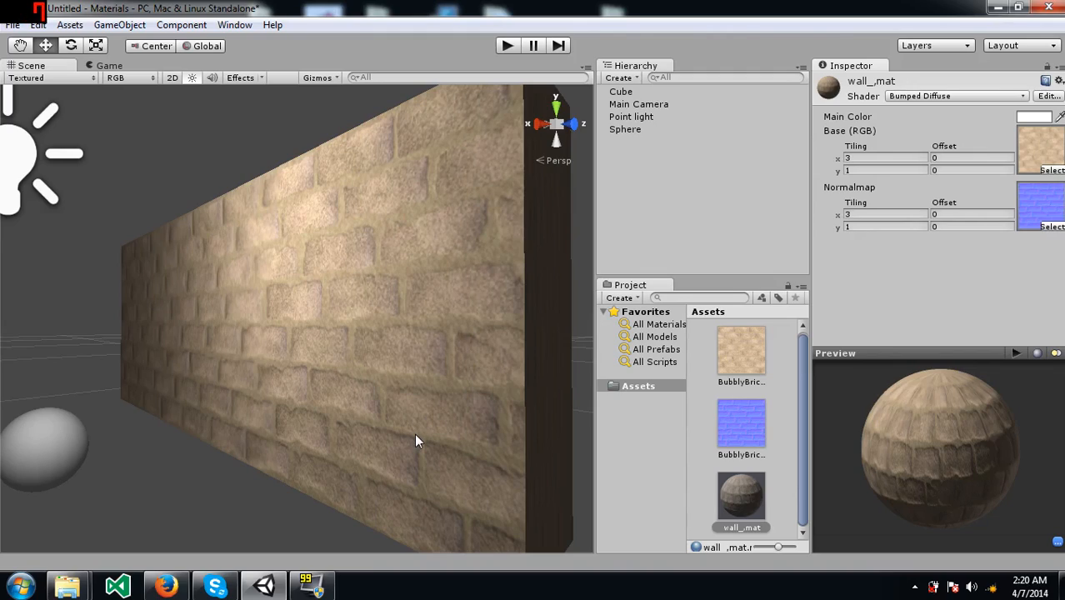
Step: Change the wall material's shader to Bumped Specular and view the lit wall from farther away
click(972, 97)
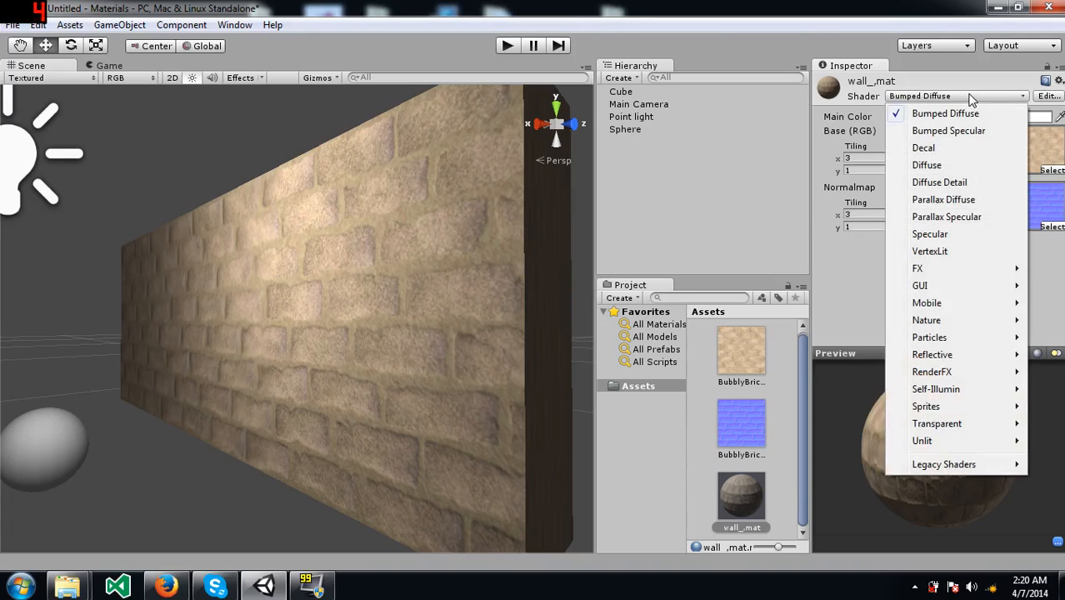
click(949, 131)
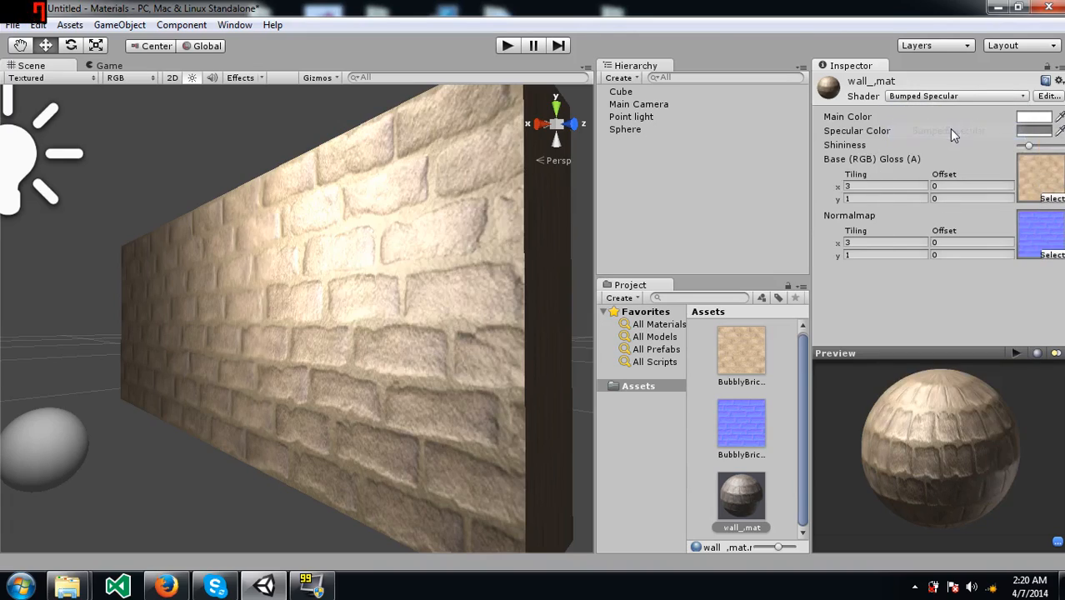
scroll(332, 247, down, 3)
alt+drag(332, 247, 195, 309)
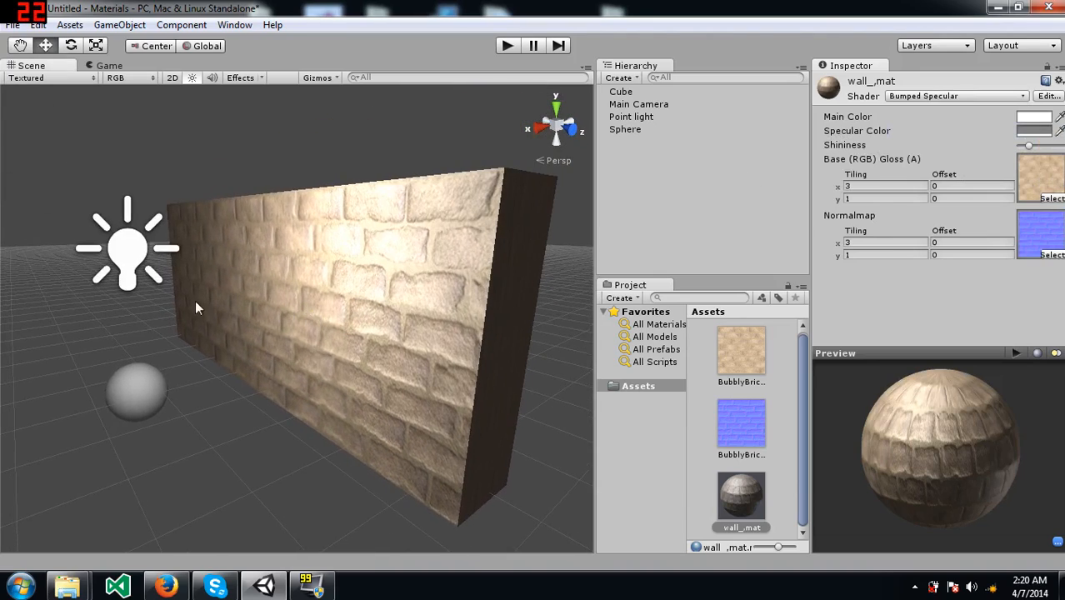
Step: Move the point light away from the brick wall to about X -1.98, Z -5.70
click(123, 247)
drag(130, 251, 94, 215)
drag(13, 246, 8, 243)
drag(1032, 238, 1057, 237)
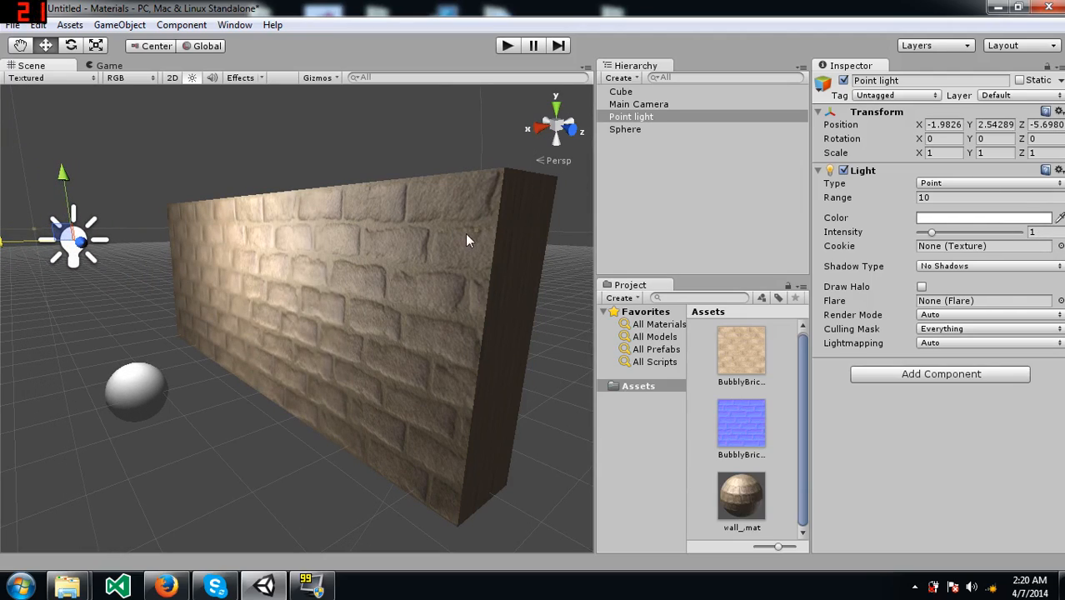
Step: Try the Specular shader on the wall material and return it to Bumped Specular
click(745, 495)
mouse_move(368, 326)
alt+mouse_down()
mouse_move(380, 276)
mouse_move(399, 257)
mouse_move(418, 300)
mouse_move(387, 302)
mouse_move(361, 328)
alt+mouse_up()
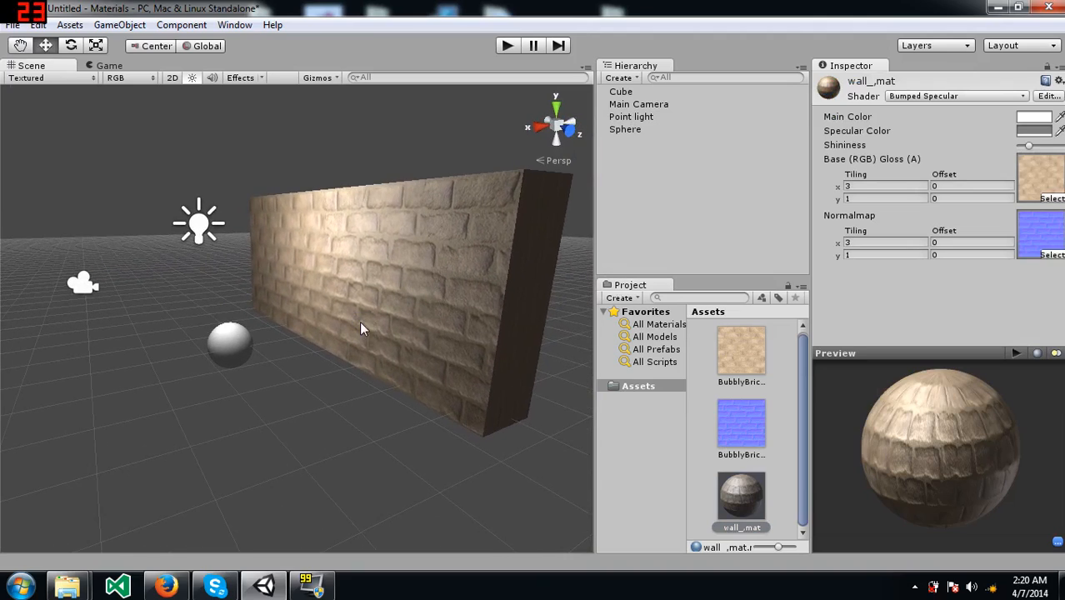
click(967, 99)
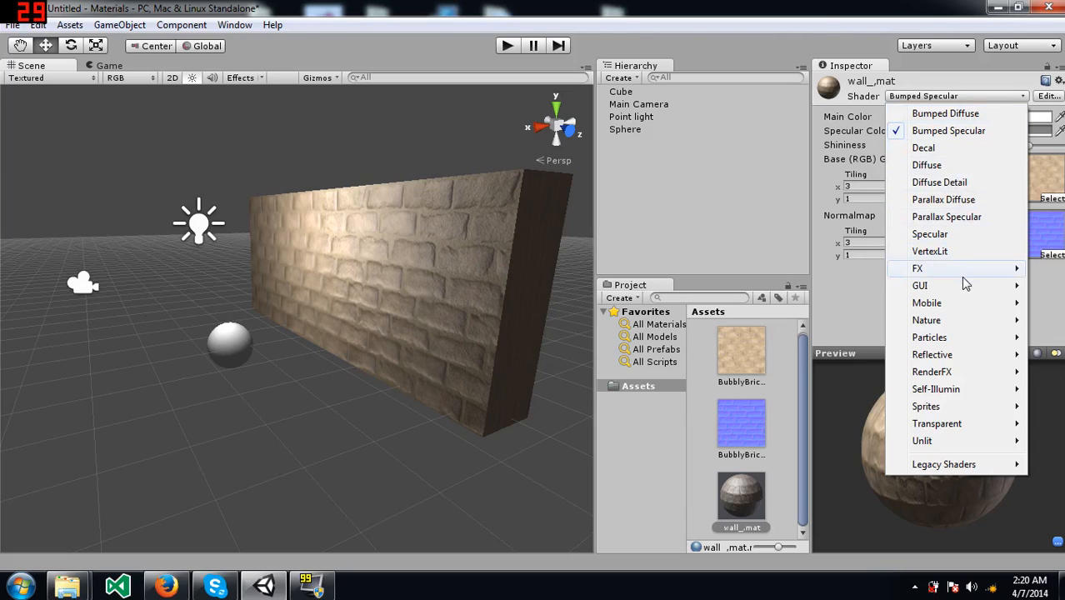
click(960, 236)
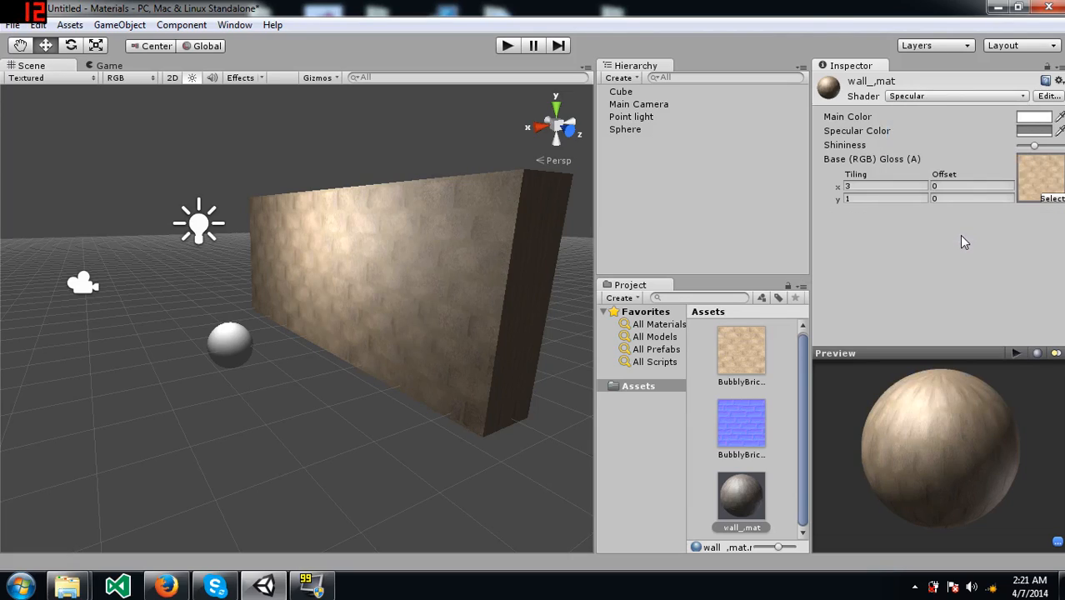
right_drag(440, 306, 471, 252)
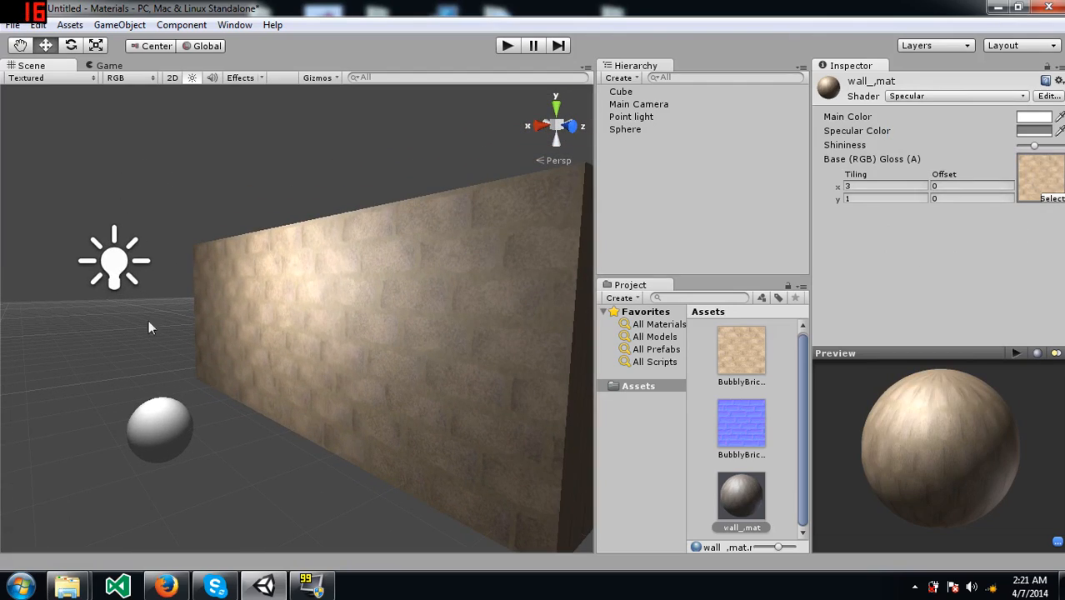
click(958, 101)
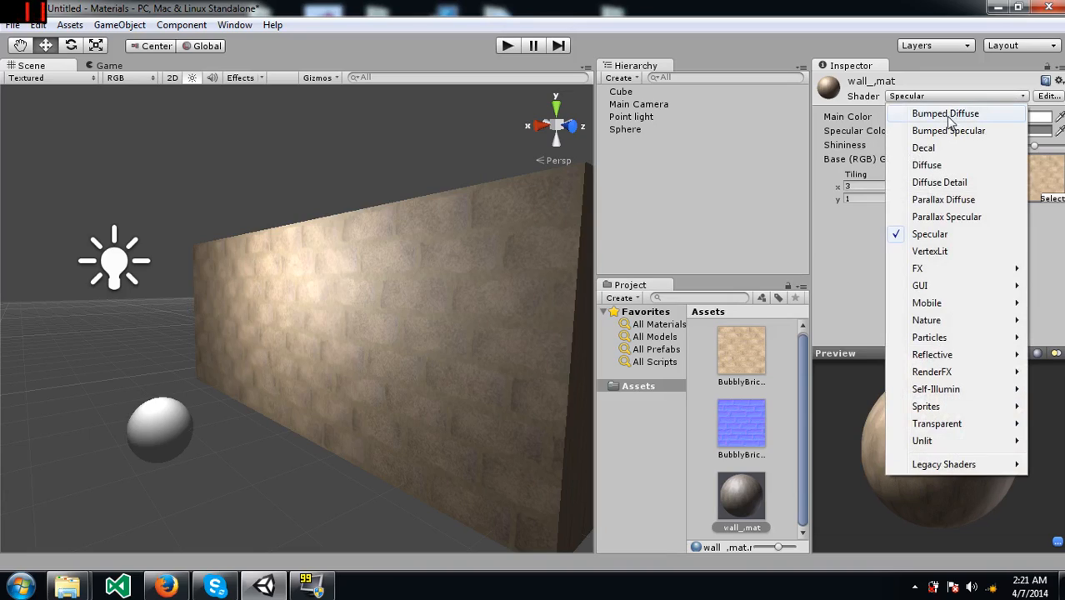
click(950, 130)
right_drag(319, 309, 329, 316)
right_drag(400, 317, 450, 322)
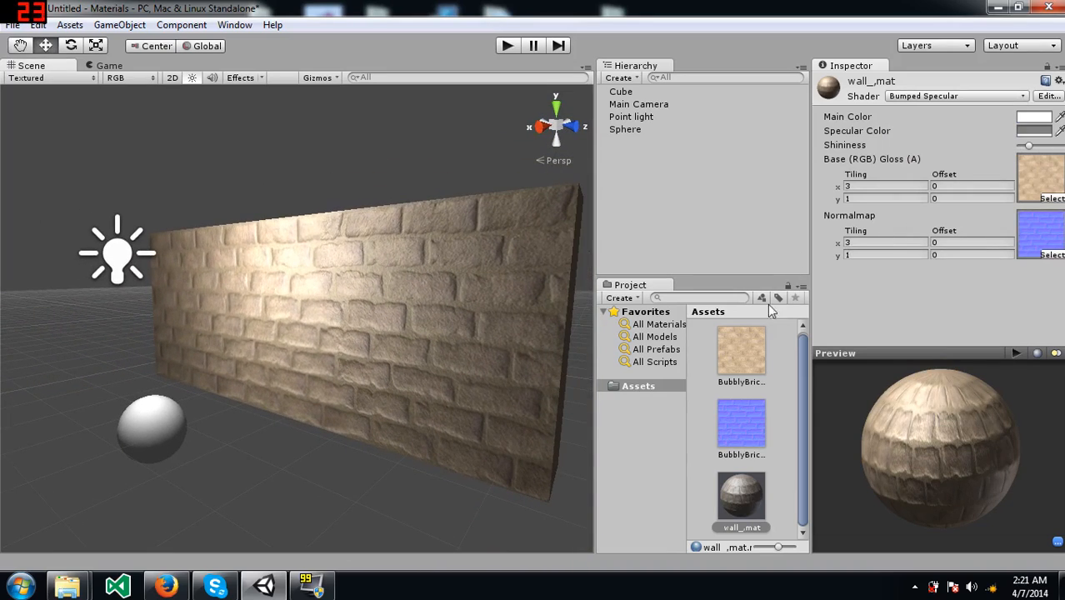
Step: Raise the sphere and move it away from the wall to about X -1.72, Y 0.88, Z -6.34
right_drag(198, 440, 348, 407)
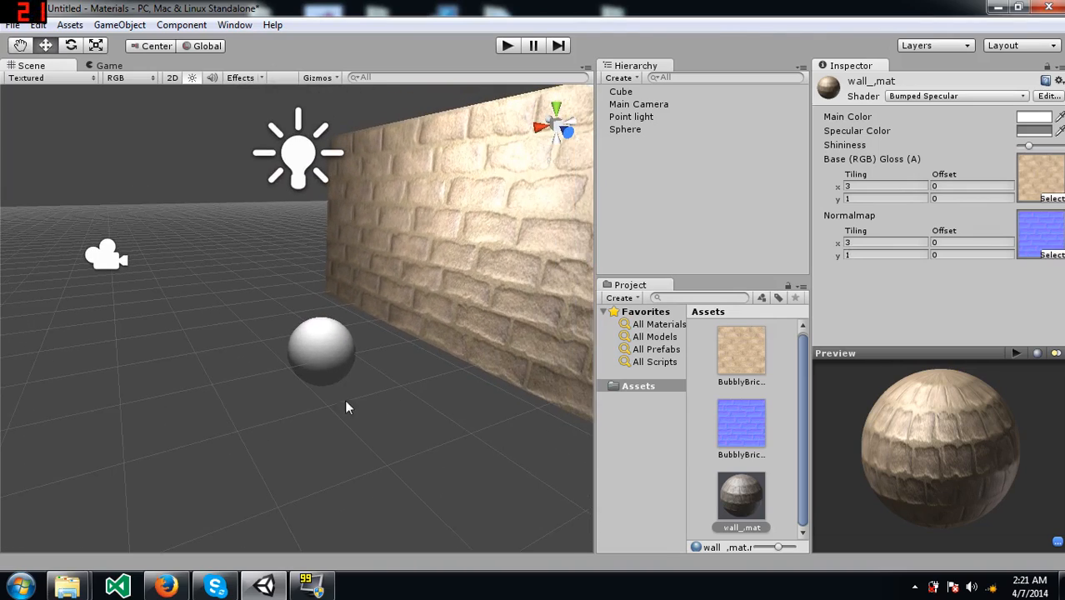
click(317, 347)
drag(323, 293, 323, 231)
drag(266, 301, 190, 307)
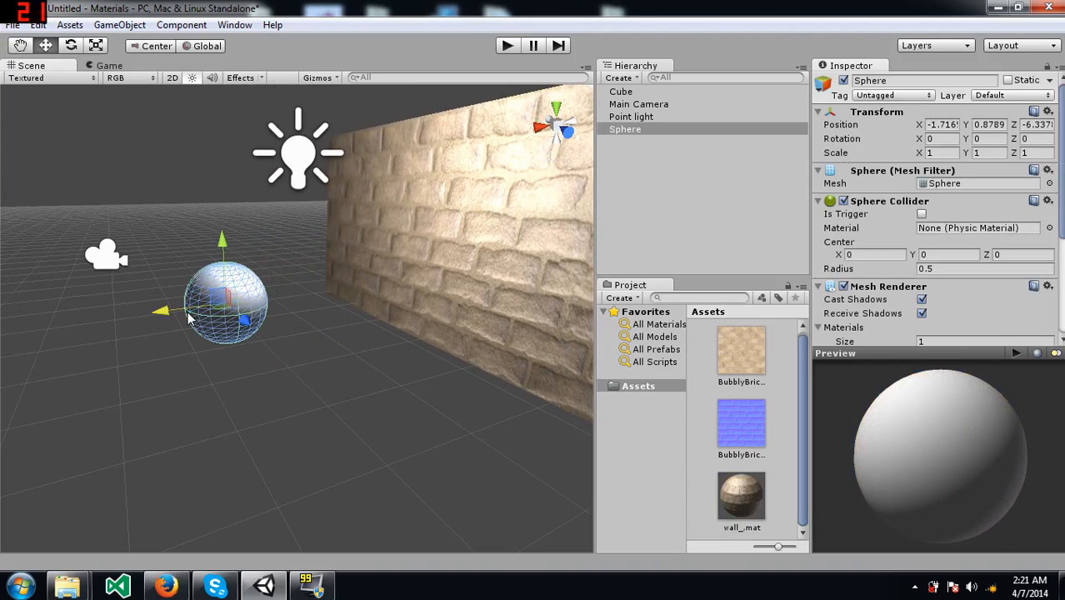
Step: Move the point light along the X axis to about 0.79
right_drag(278, 301, 325, 192)
click(322, 184)
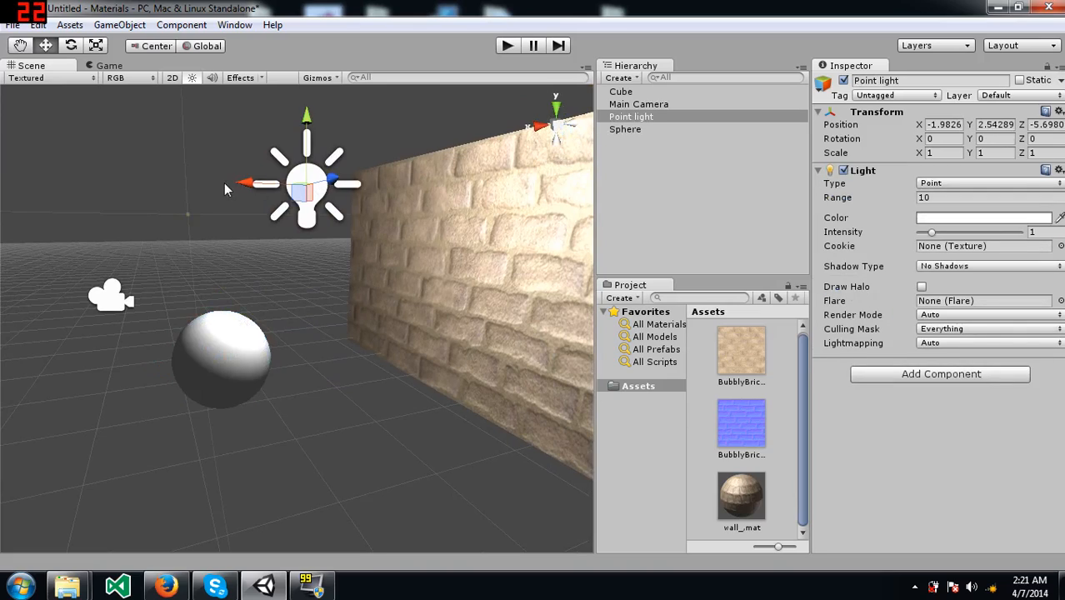
drag(247, 185, 0, 181)
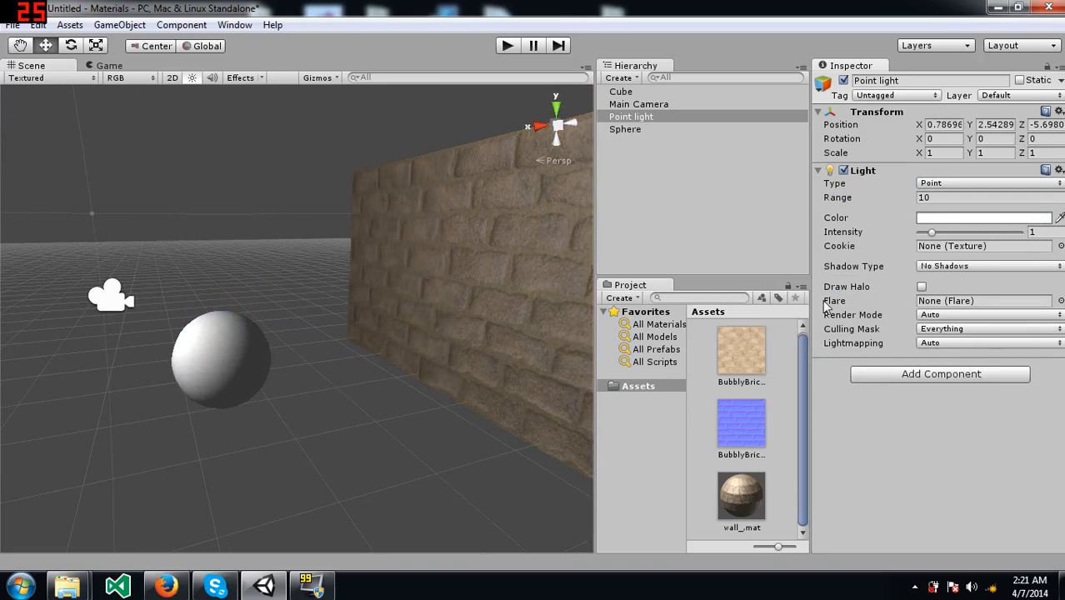
alt+drag(333, 274, 273, 302)
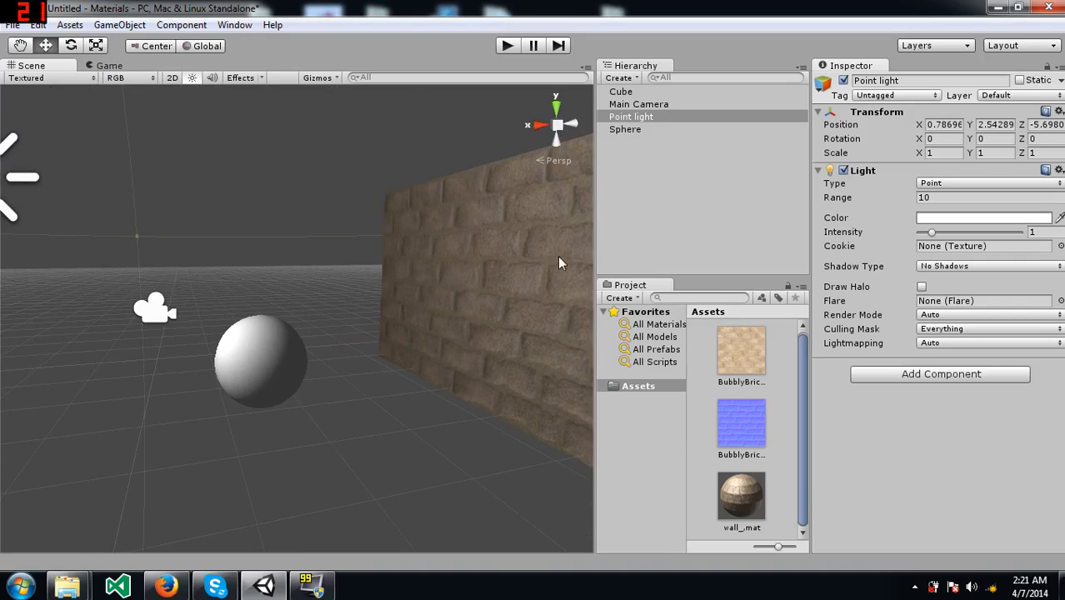
Step: Create a new material in the Assets folder named ball_mat
right_click(782, 396)
mouse_move(817, 153)
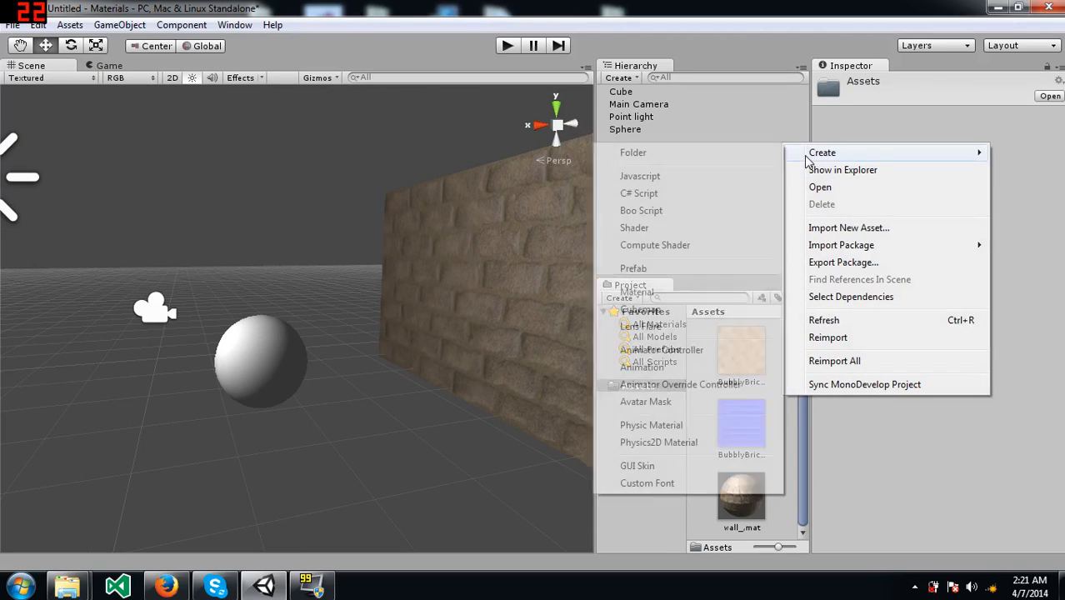
click(704, 292)
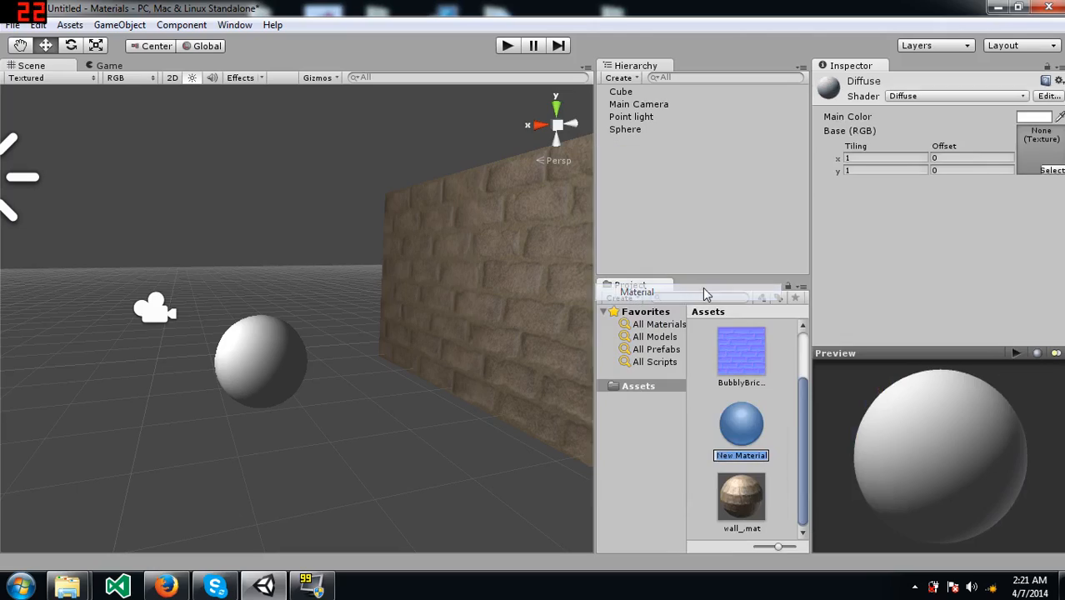
text(ball_mat)
key(Return)
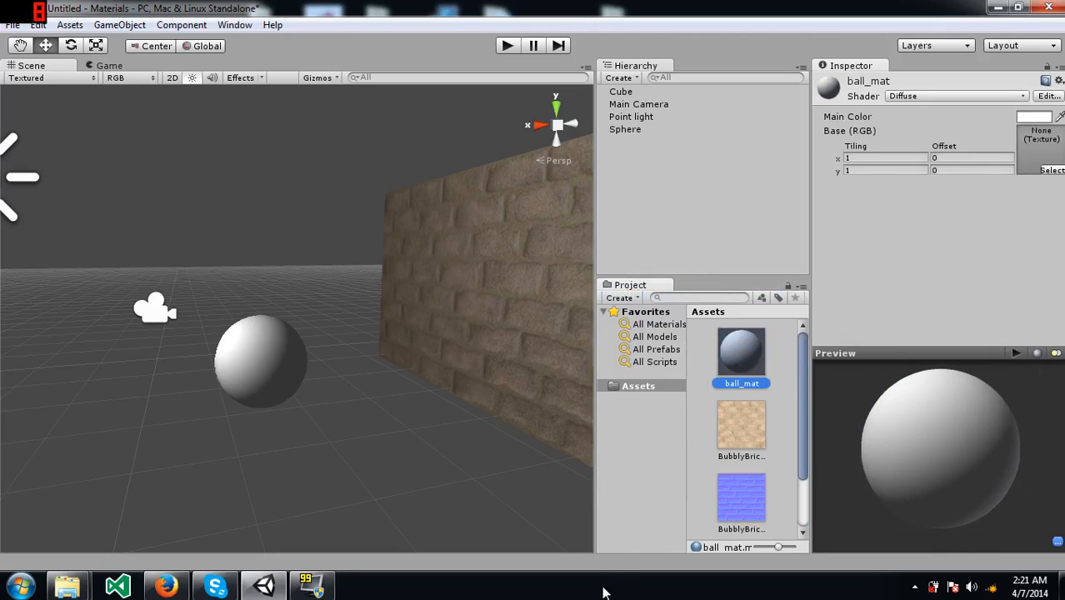
Step: Switch to the BubblyBricks window in Windows Explorer and go up to the Materials folder
click(82, 587)
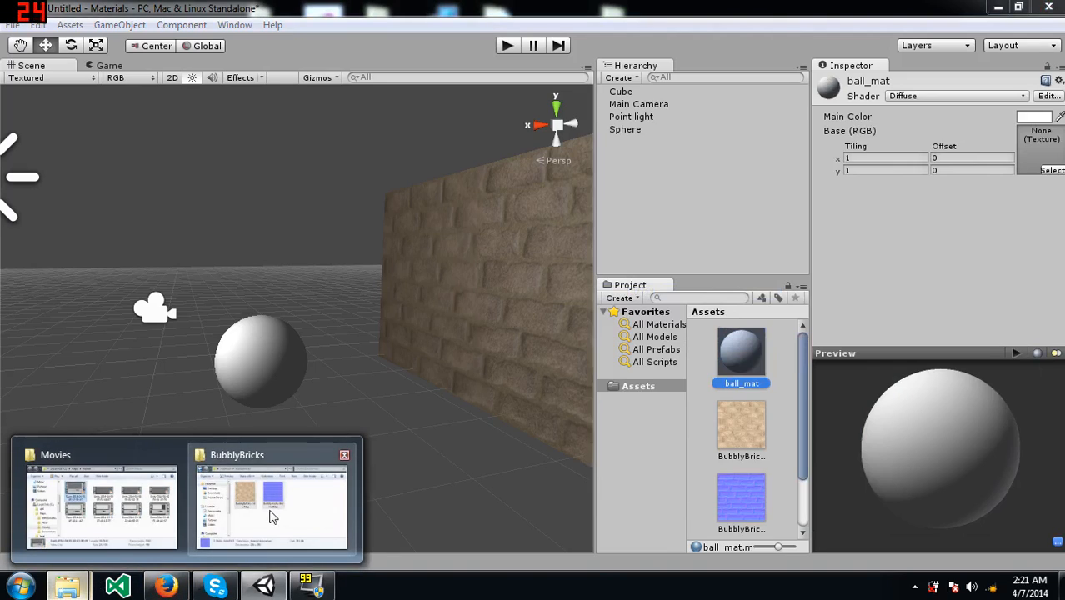
click(268, 493)
click(493, 216)
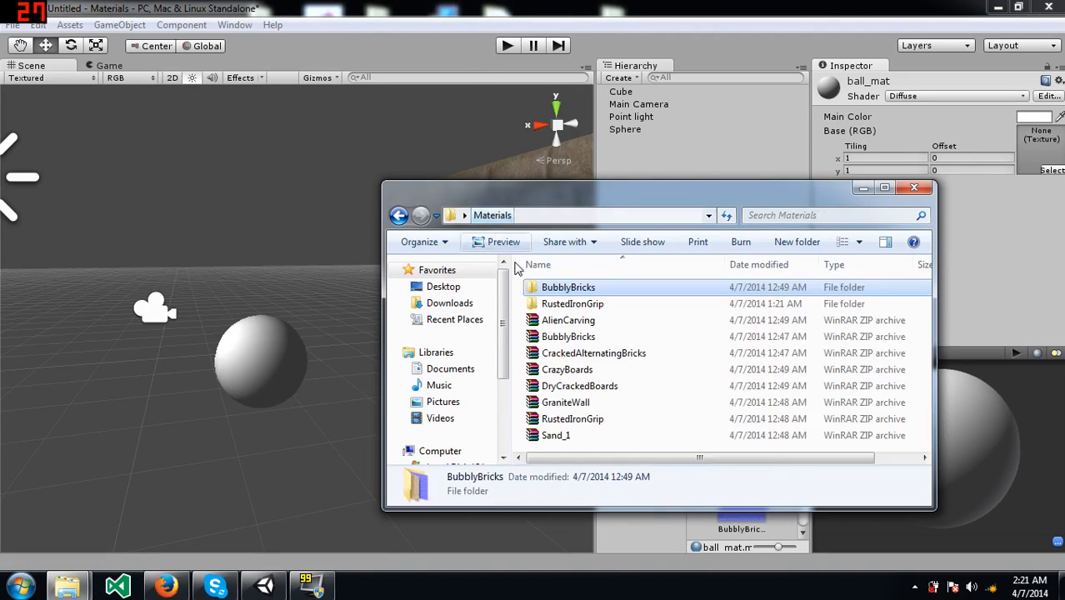
Step: Import the RustedIronGrip color map and normal map from the RustedIronGrip folder into Unity's Assets folder
double_click(564, 308)
drag(547, 376, 680, 287)
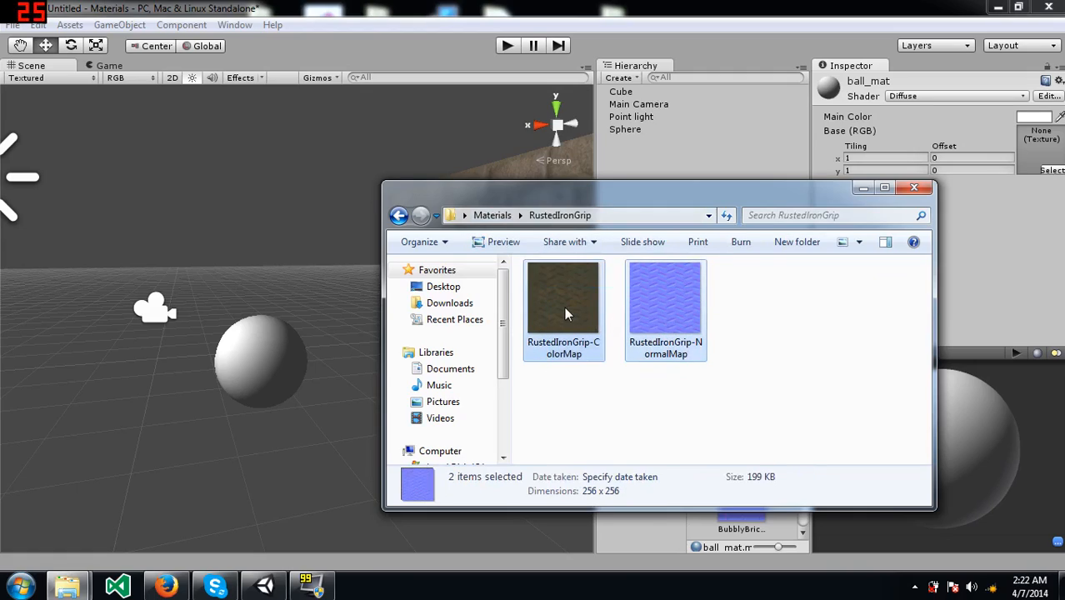
drag(565, 307, 781, 530)
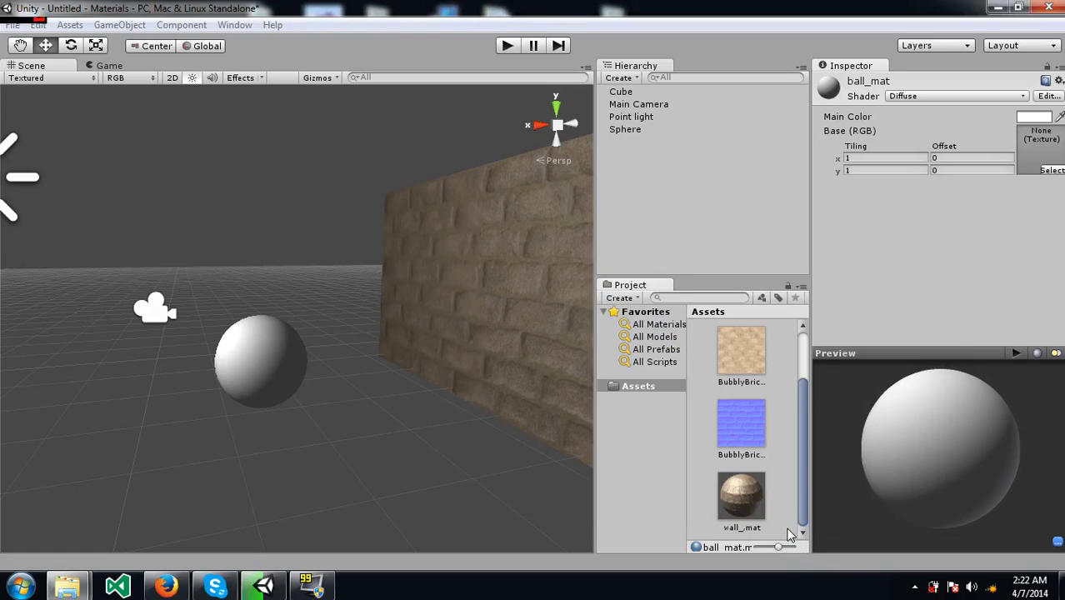
scroll(706, 452, down, 3)
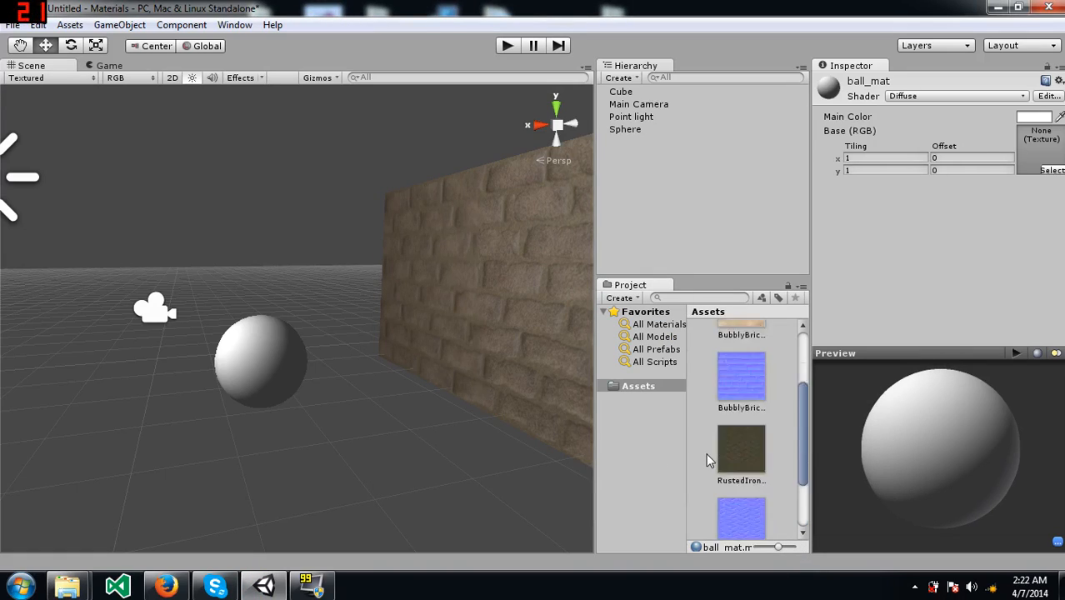
Step: Examine the imported RustedIronGrip color and normal maps and the wall material in the Assets folder
click(734, 352)
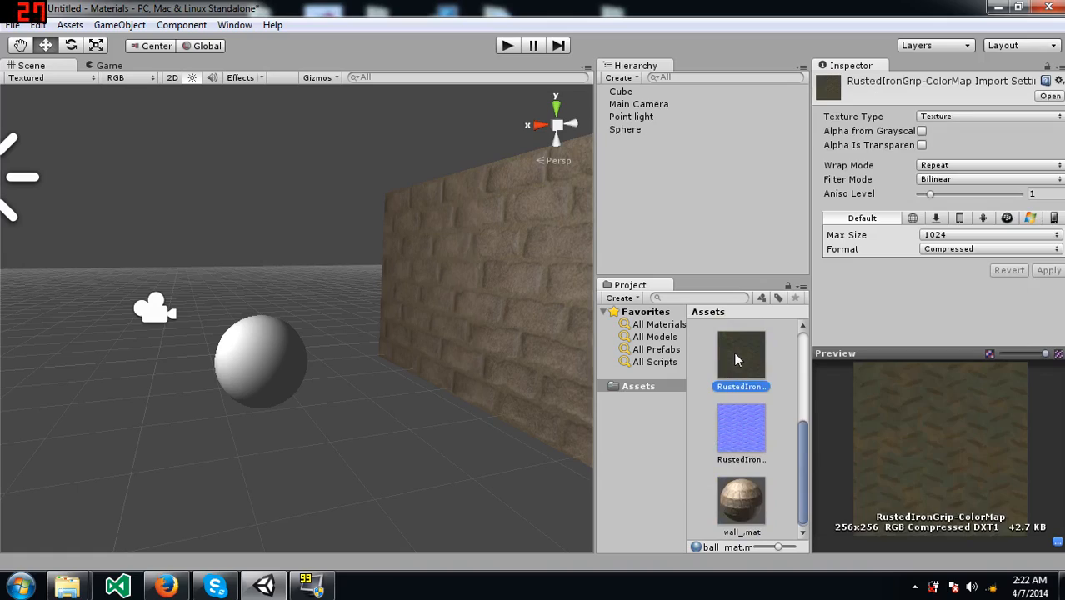
click(735, 437)
click(730, 353)
click(739, 433)
click(738, 352)
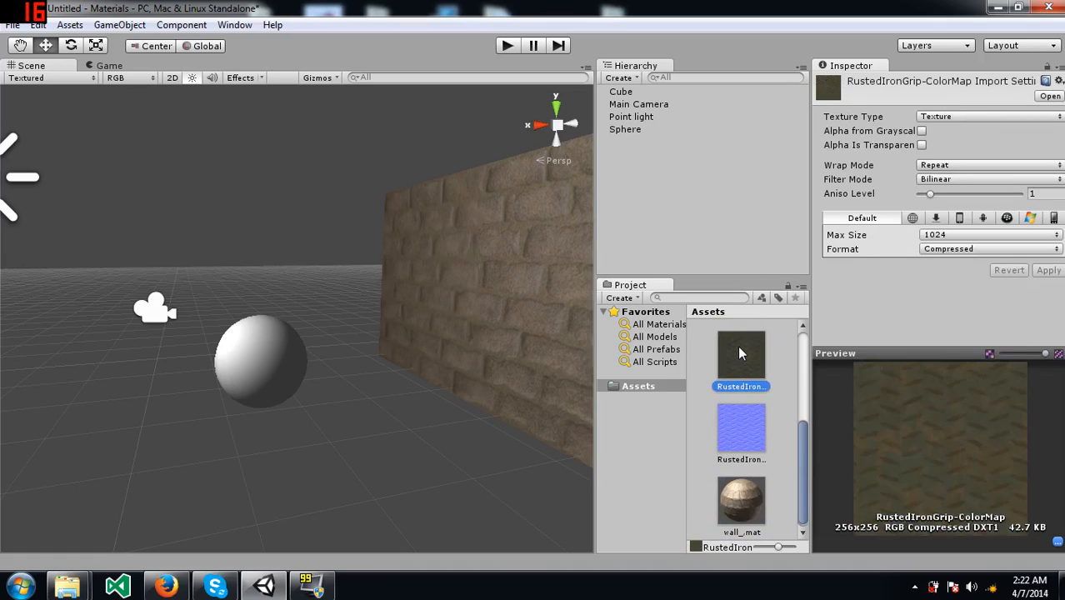
click(727, 427)
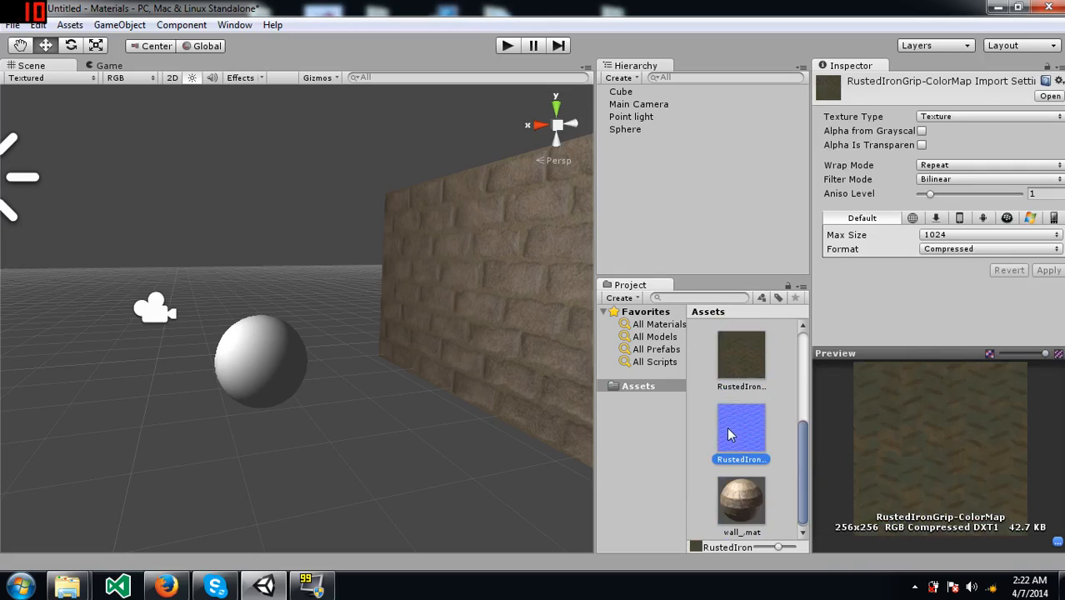
click(741, 352)
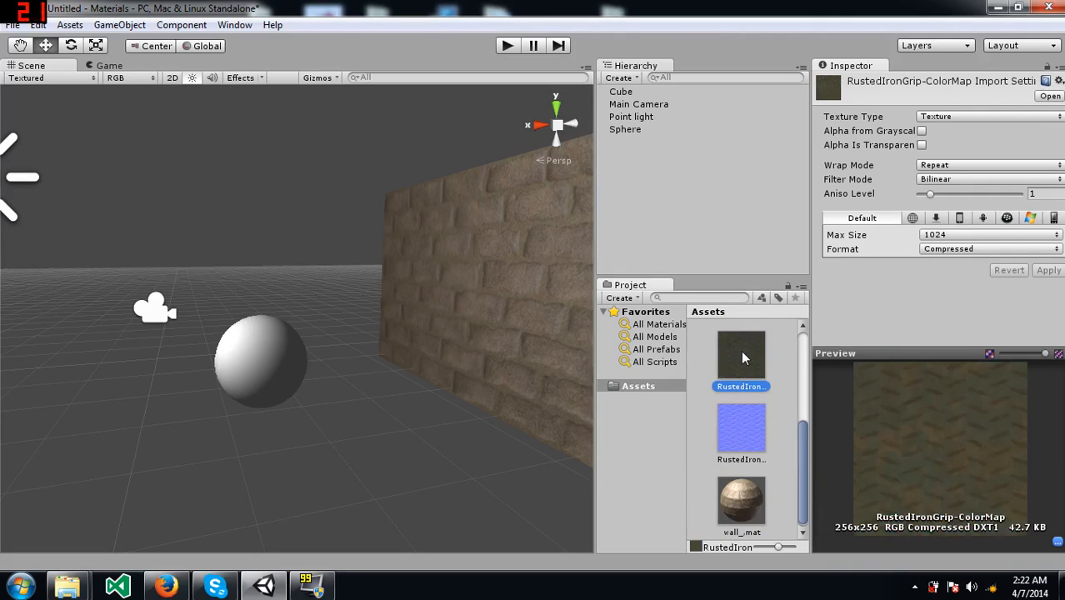
click(749, 502)
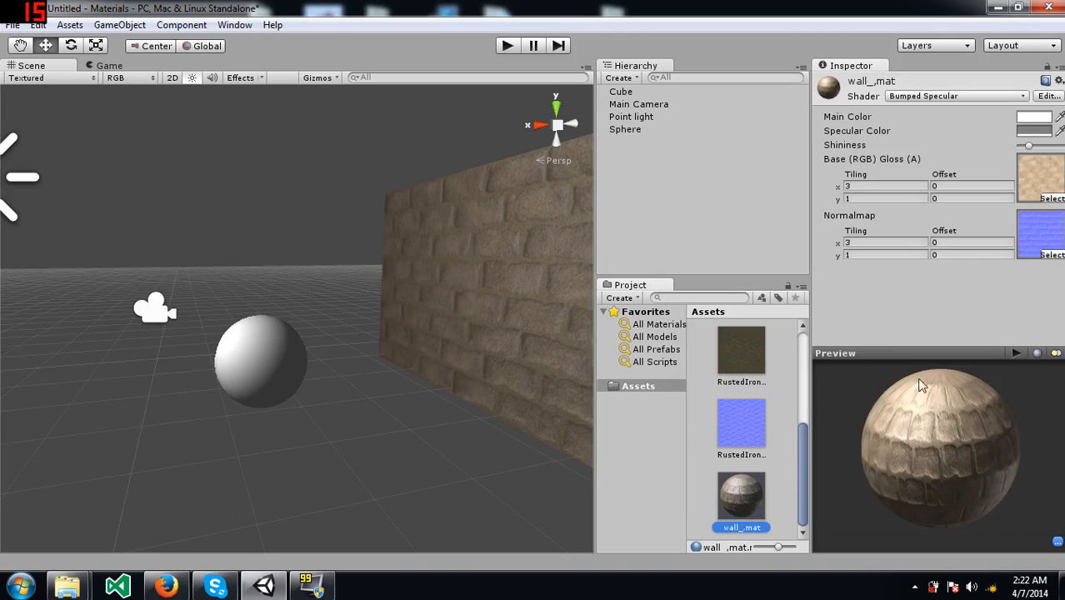
Step: Assign the RustedIronGrip-ColorMap texture to ball_mat as its base texture
scroll(767, 409, up, 3)
click(753, 380)
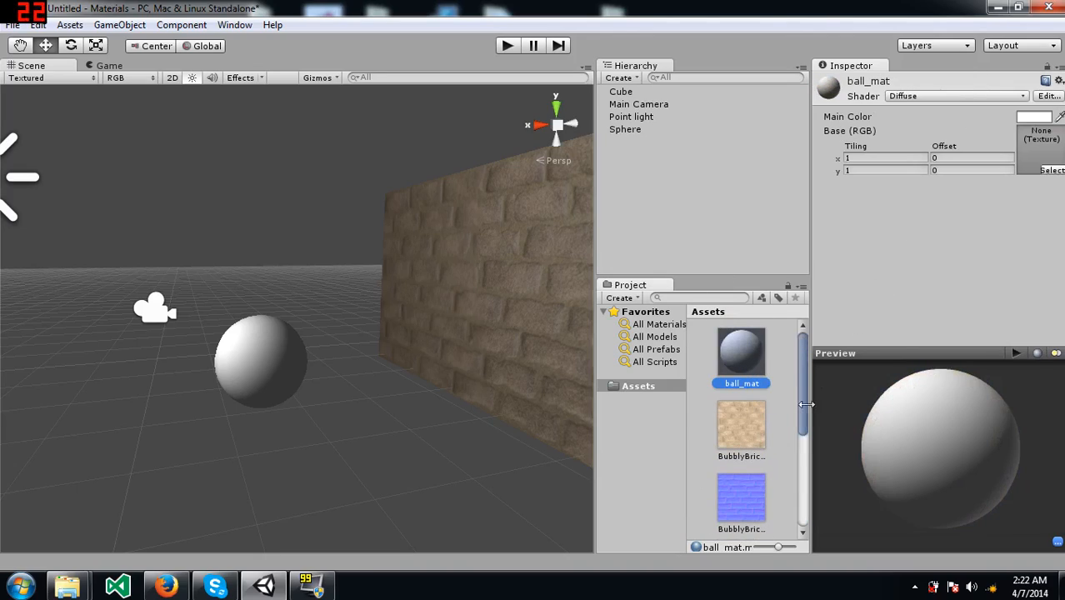
scroll(767, 441, down, 3)
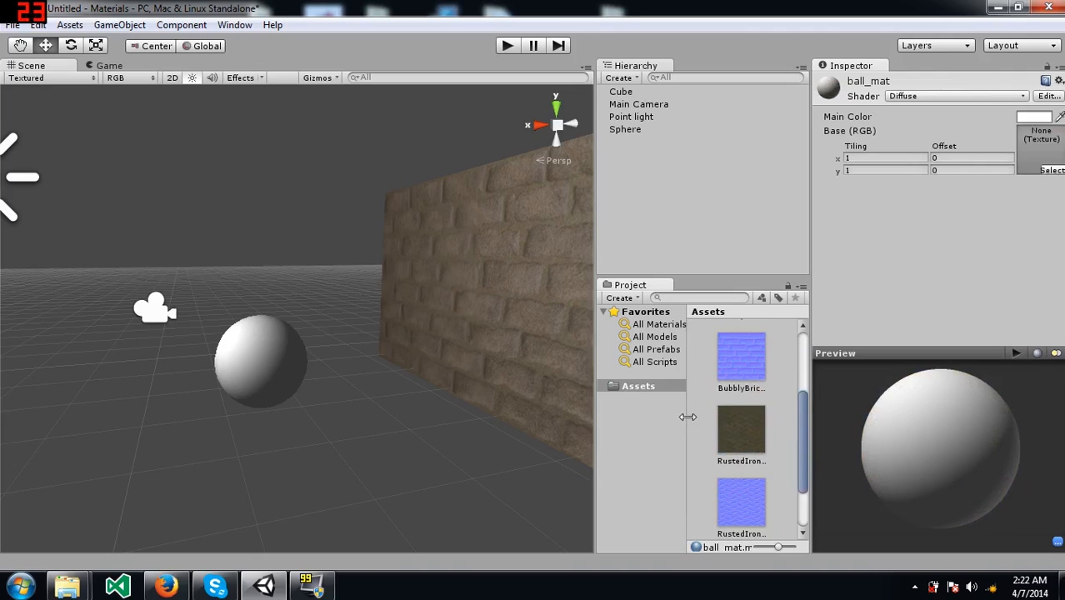
scroll(750, 455, down, 1)
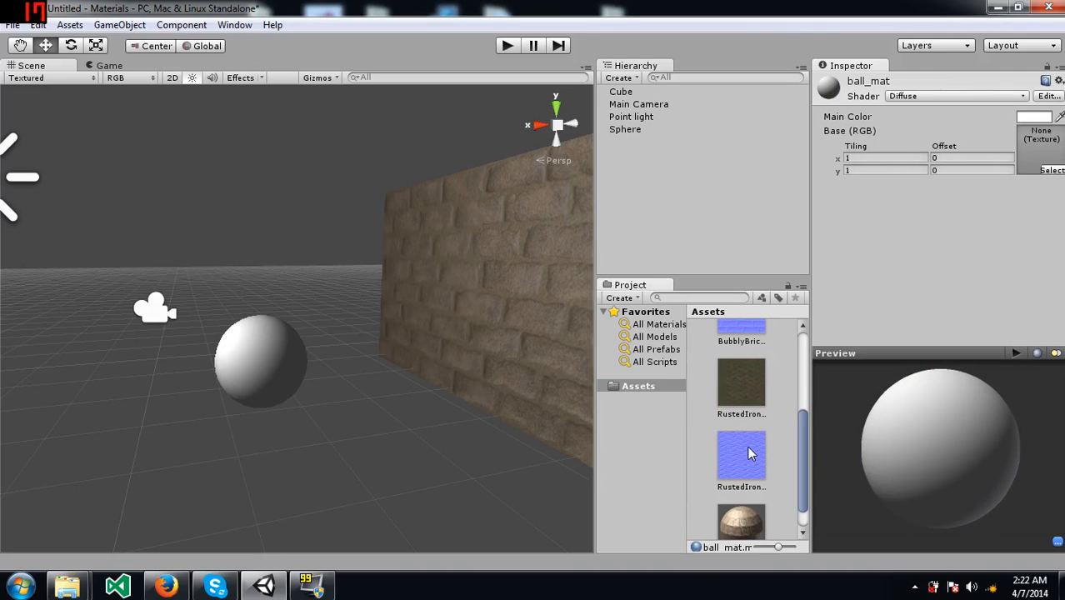
drag(742, 382, 1042, 157)
Step: Apply ball_mat to the sphere in the scene and view it up close
scroll(308, 359, up, 3)
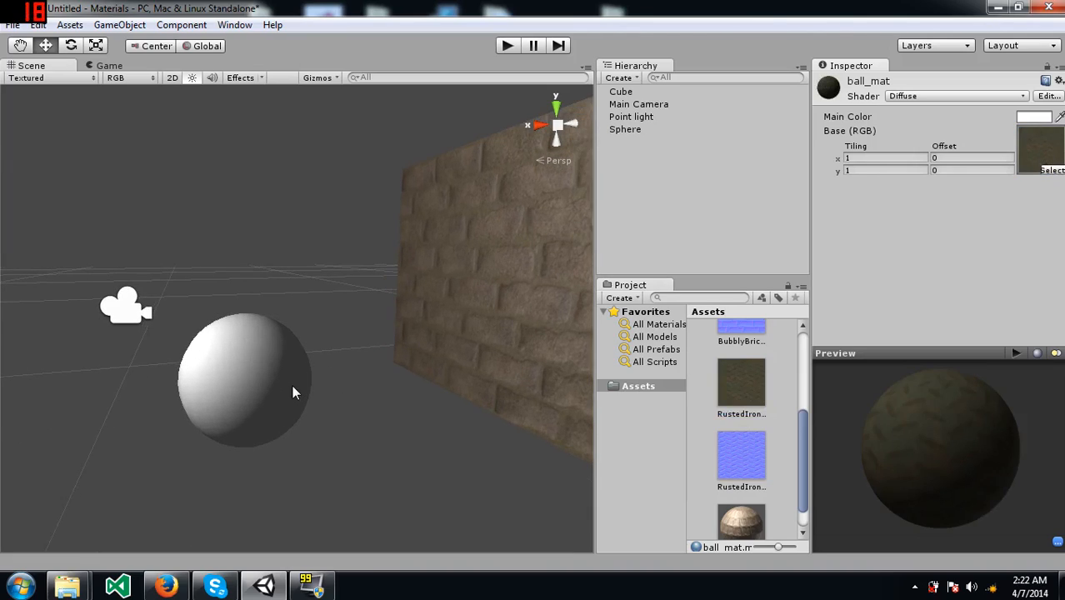
scroll(293, 386, up, 3)
alt+drag(296, 372, 349, 381)
scroll(762, 465, up, 4)
drag(740, 380, 331, 358)
right_drag(378, 356, 368, 388)
key(w)
key(w)
key(s)
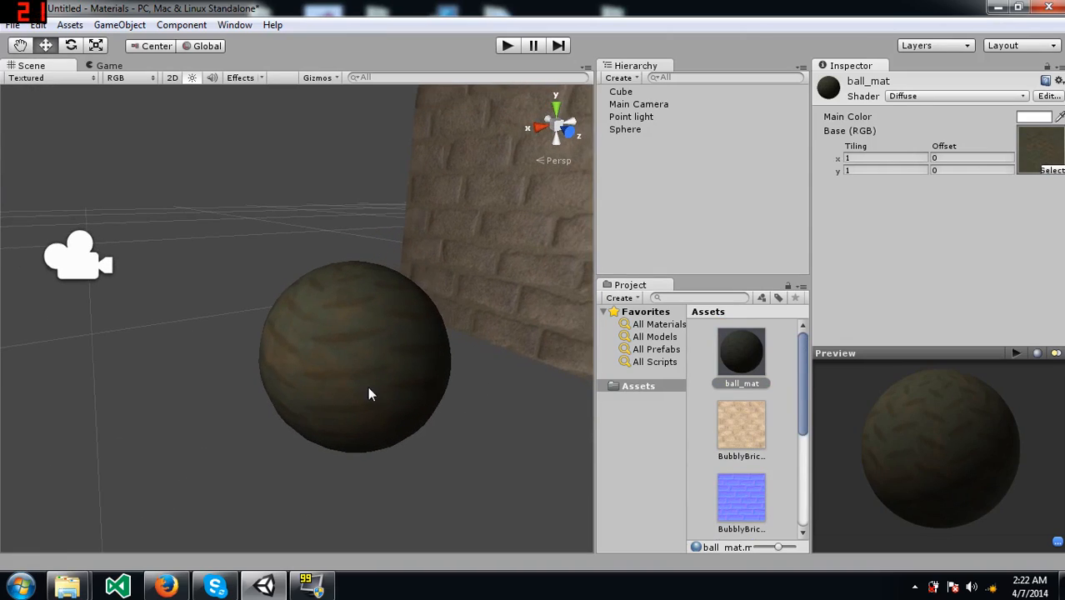
Step: Set the X tiling of ball_mat's base texture to 3
click(871, 158)
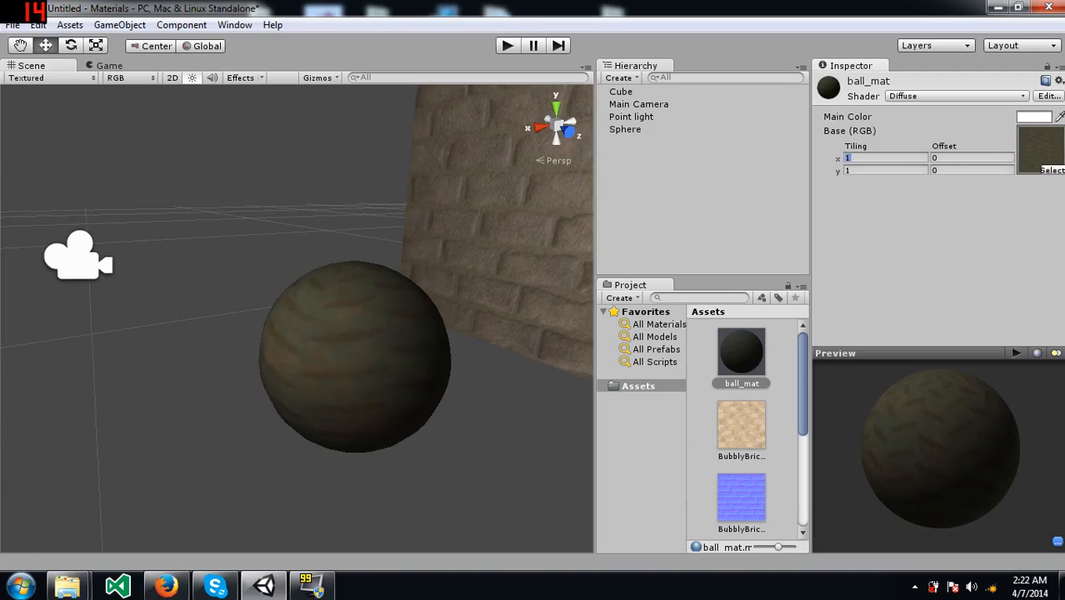
text(2)
key(BackSpace)
text(3)
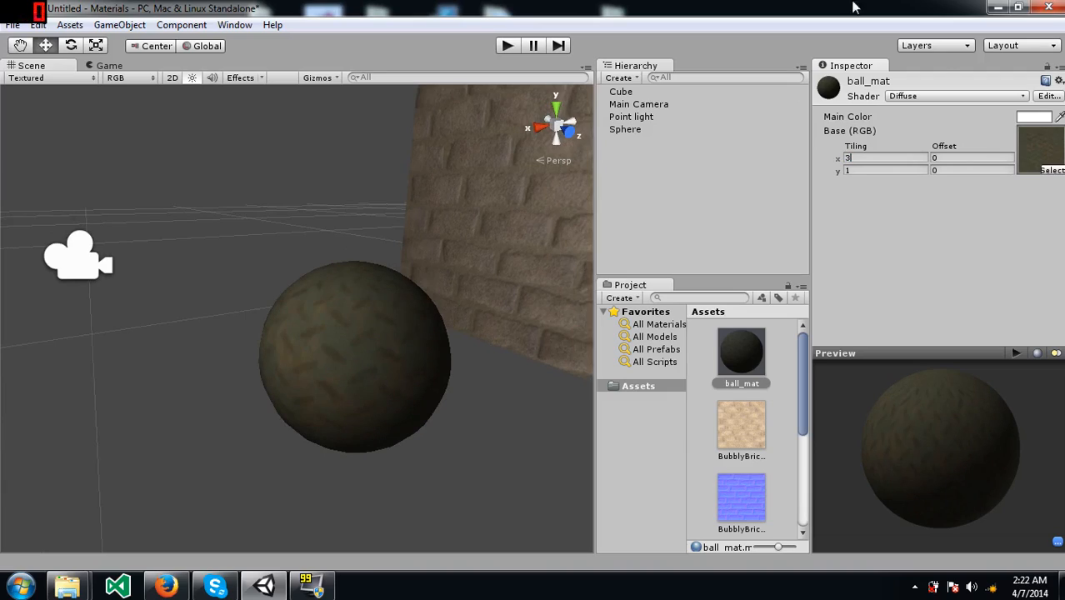
key(d)
right_drag(446, 330, 401, 333)
key(a)
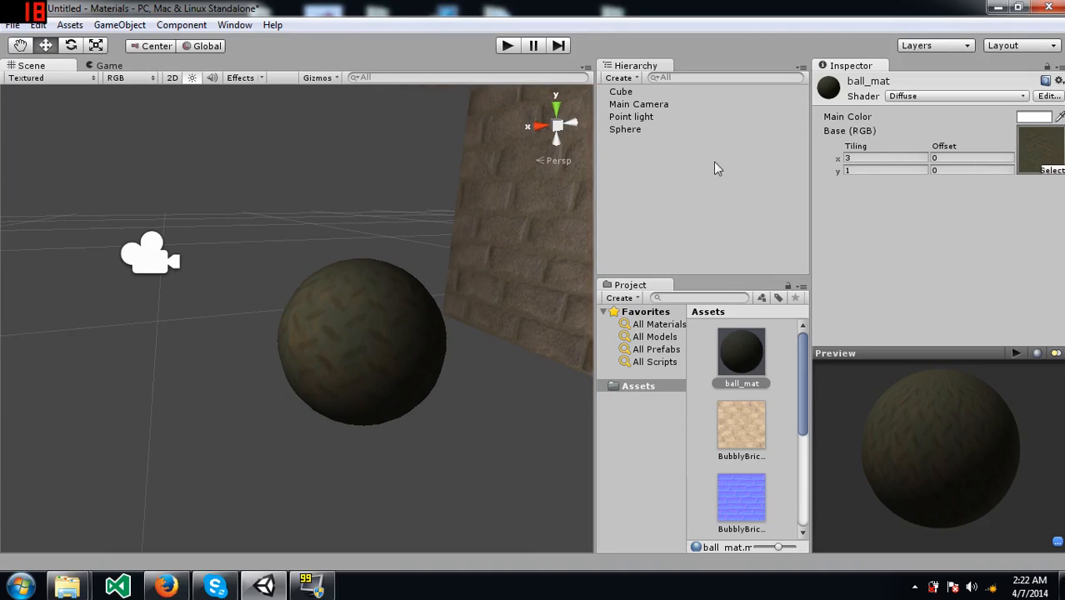
Step: Change ball_mat's shader to Bumped Diffuse and assign RustedIronGrip-NormalMap, marking the texture as a normal map
click(939, 95)
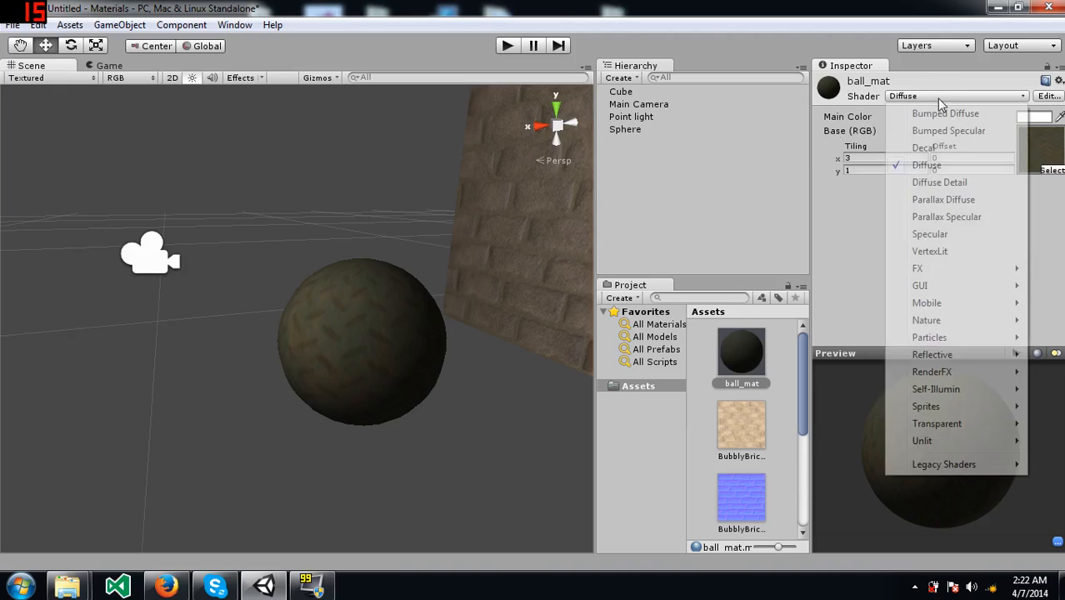
click(927, 113)
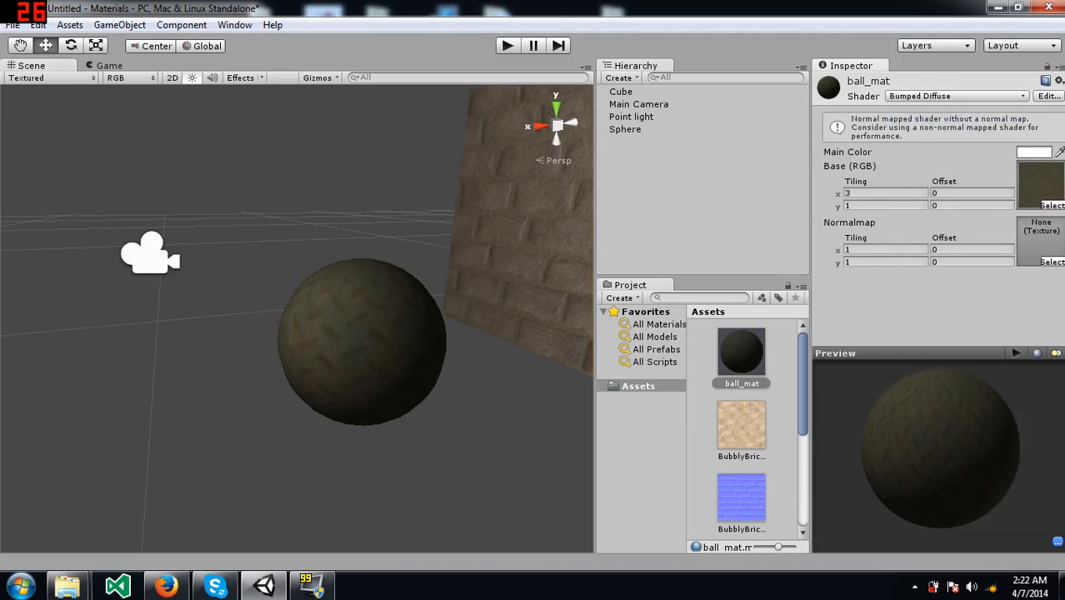
scroll(767, 493, down, 3)
drag(742, 430, 1047, 233)
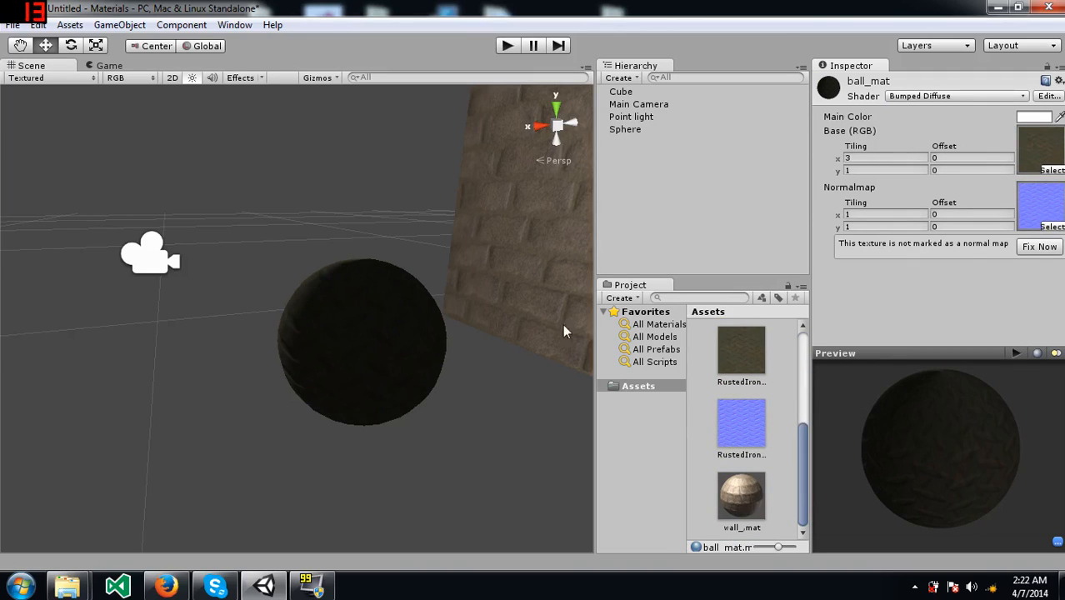
click(1039, 248)
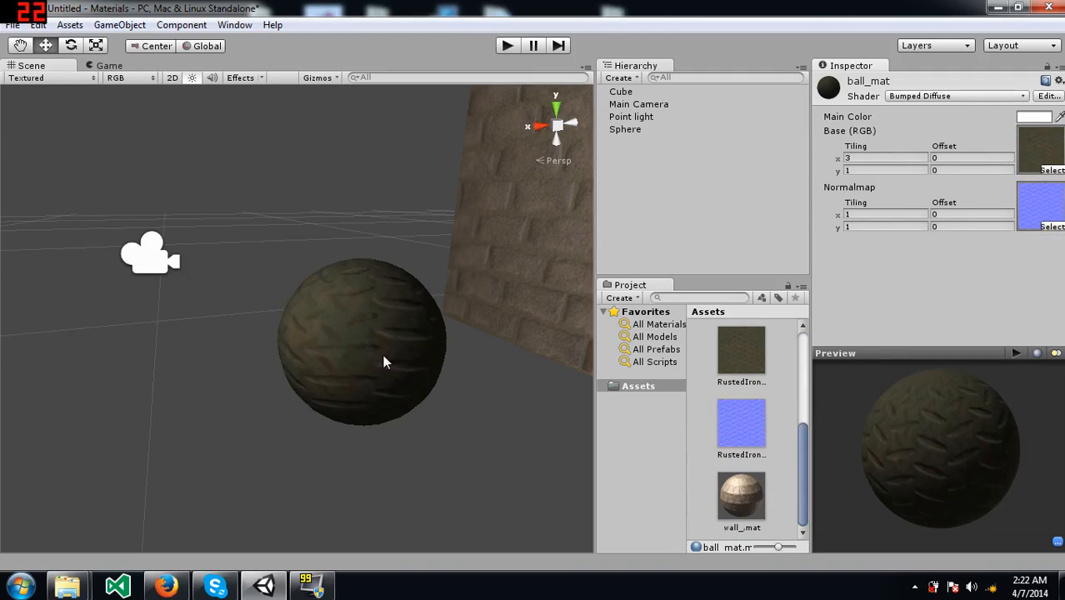
Step: Set the X tiling of ball_mat's normal map to 3
text(3)
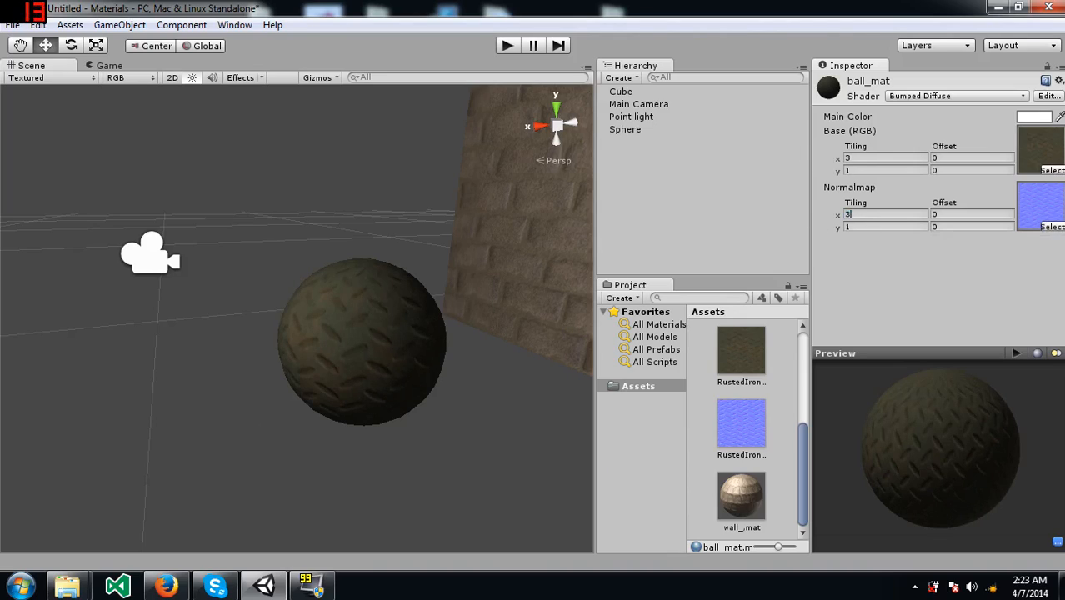
right_drag(454, 299, 454, 301)
key(w)
key(s)
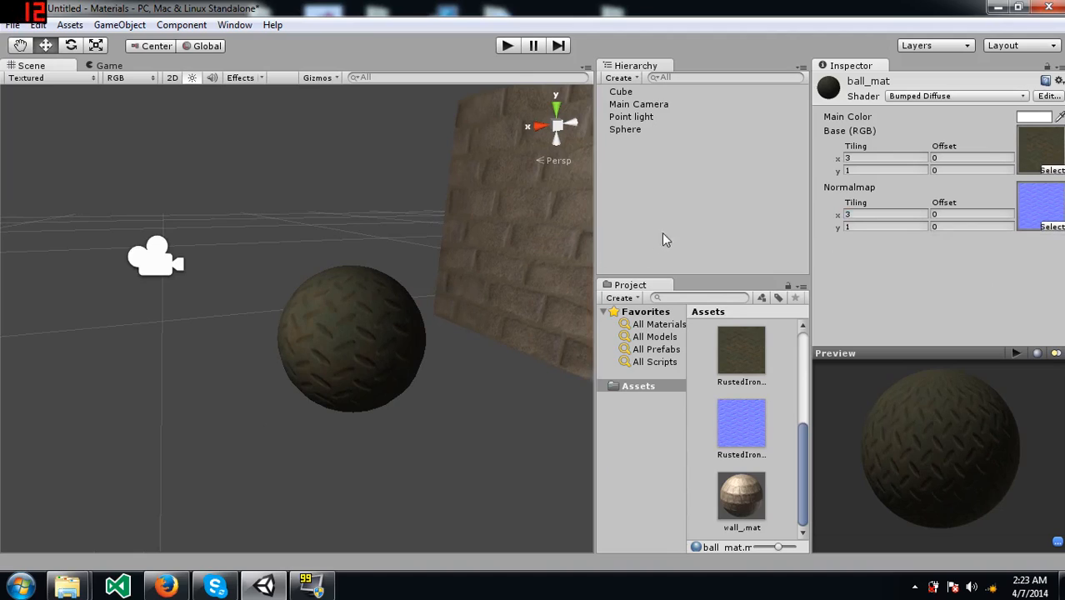
Step: Cycle ball_mat's shader through Decal, Diffuse and Bumped Diffuse for comparison, finishing on Bumped Specular
click(933, 98)
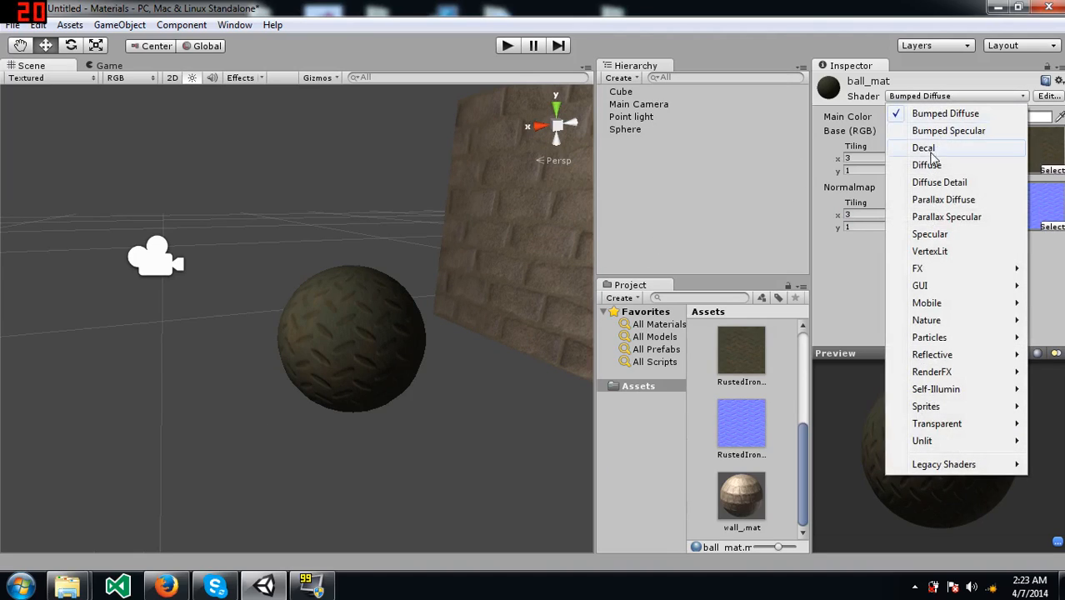
click(928, 148)
click(942, 97)
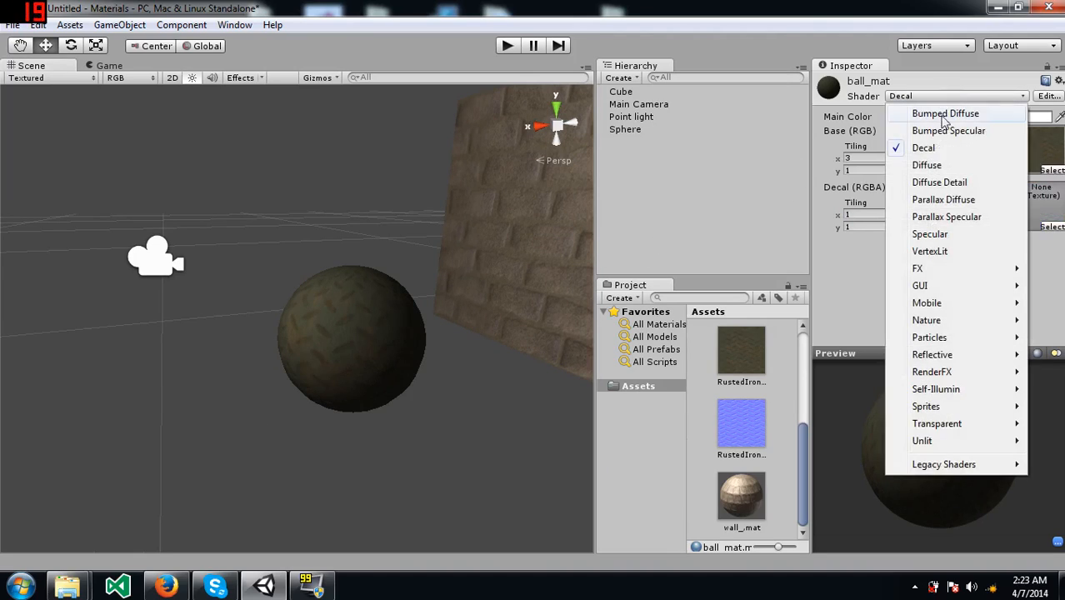
click(938, 165)
click(934, 99)
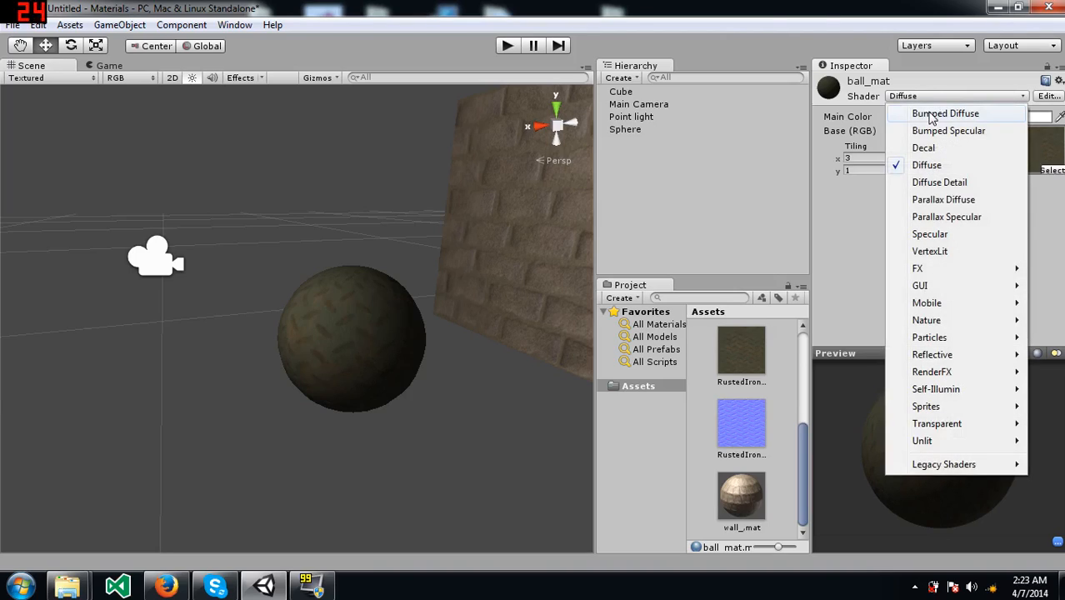
click(929, 112)
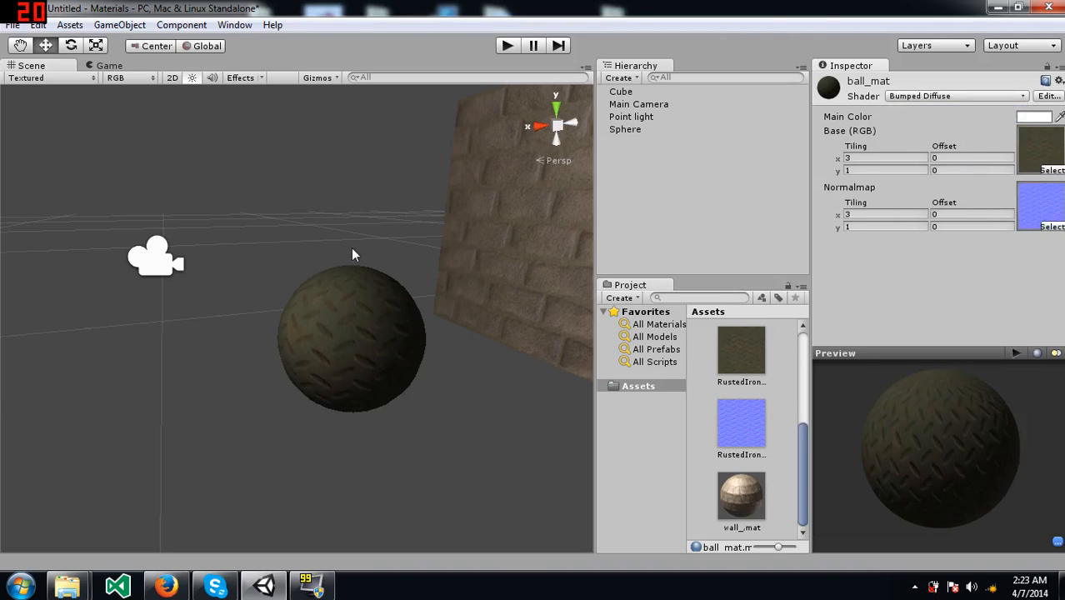
click(954, 97)
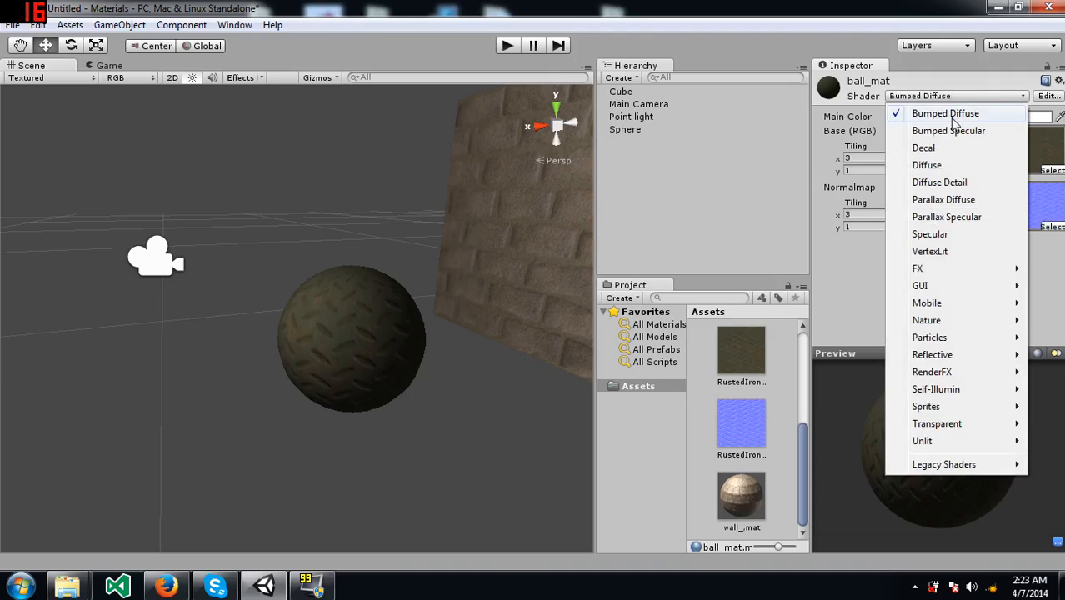
click(949, 133)
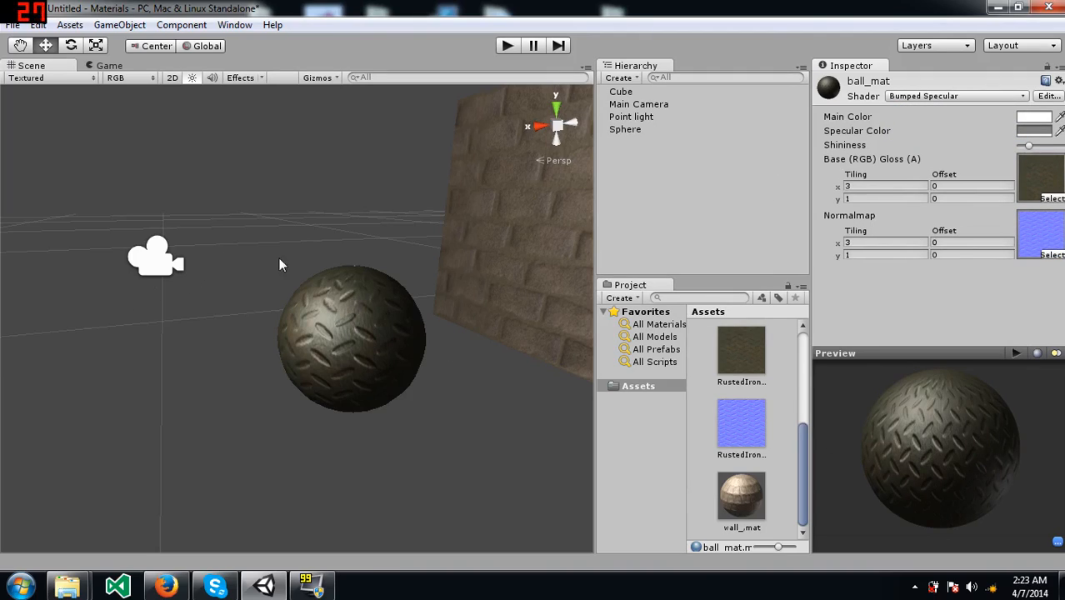
Step: Move the point light to about X 0.67, Y 2.23 and inspect the lit sphere from another angle
scroll(280, 284, down, 5)
click(148, 198)
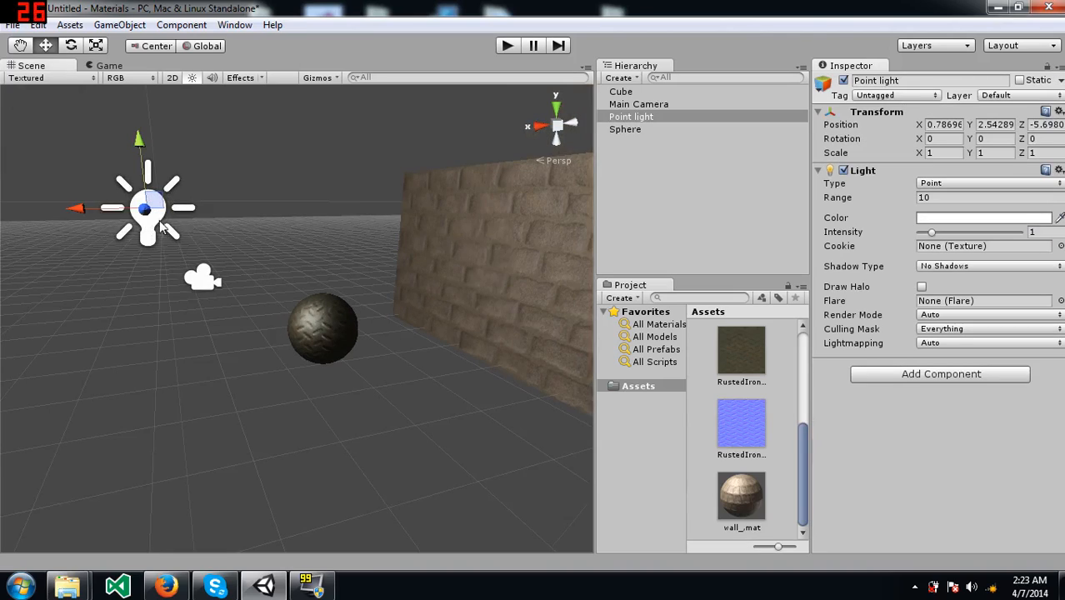
drag(158, 205, 178, 232)
right_drag(255, 312, 721, 327)
key(w)
key(w)
key(s)
key(w)
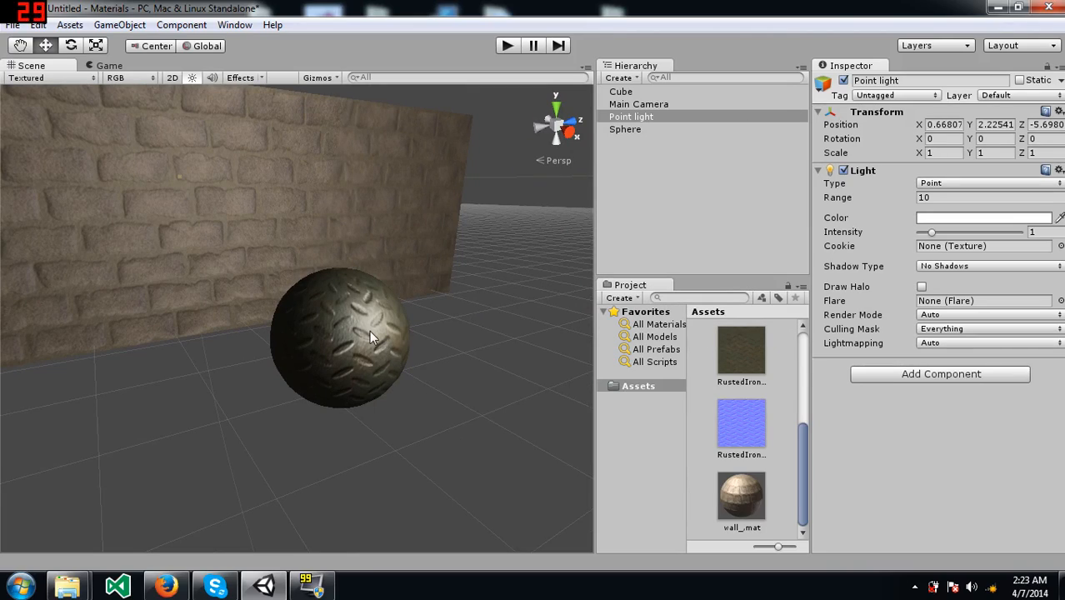
Step: Change ball_mat's shader to Transparent/Bumped Diffuse and inspect the sphere from different angles
scroll(745, 411, up, 5)
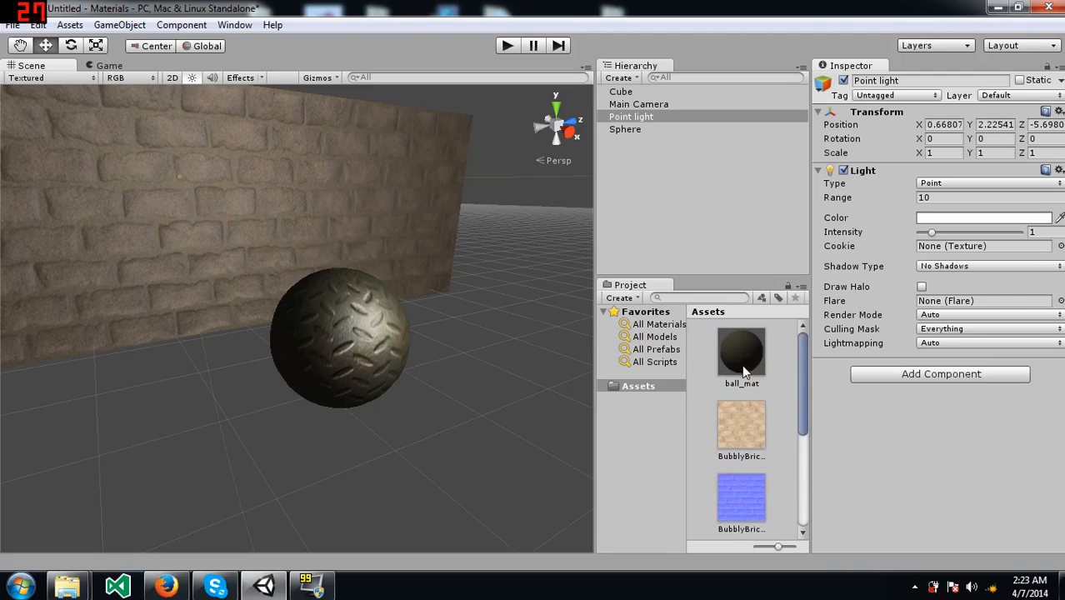
click(742, 364)
click(951, 96)
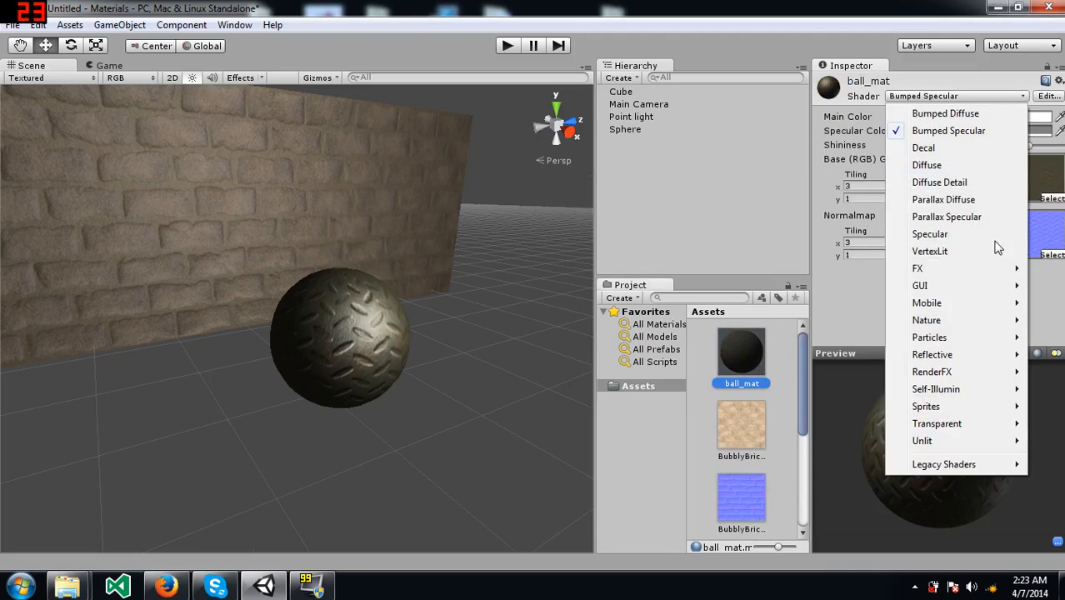
mouse_move(919, 429)
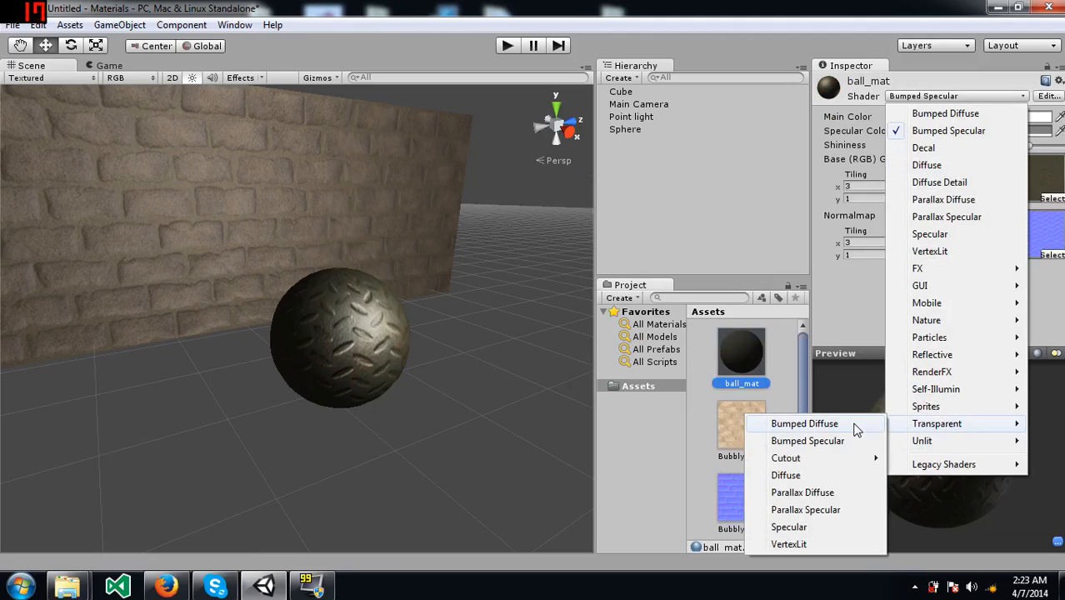
click(847, 427)
alt+drag(411, 328, 566, 309)
key(s)
right_drag(566, 308, 574, 303)
key(w)
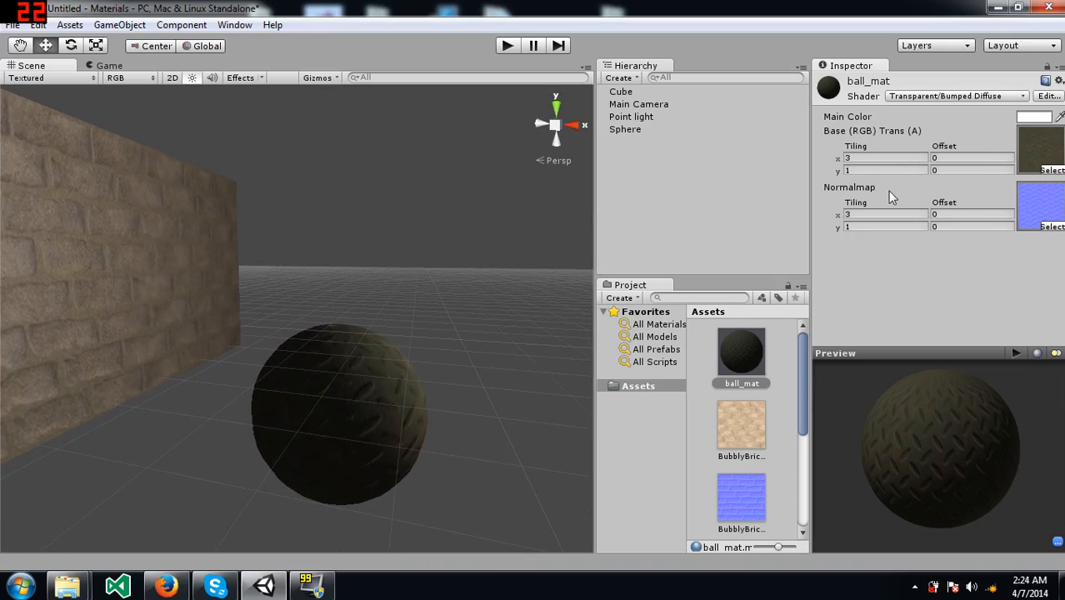
Step: Change ball_mat's shader to Transparent/Bumped Specular and inspect the sphere from another angle
click(1008, 96)
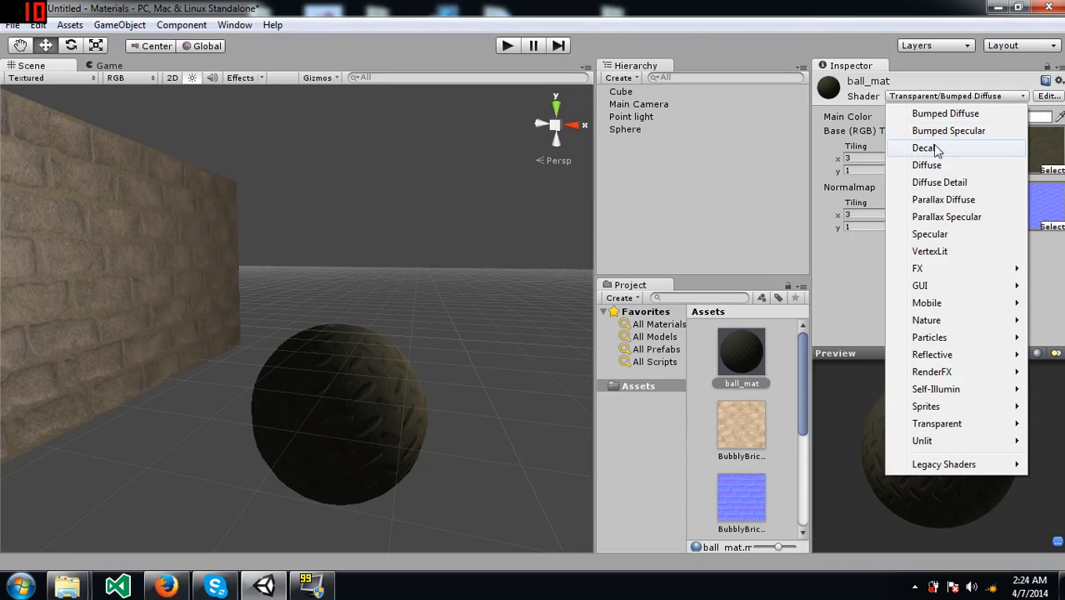
mouse_move(956, 424)
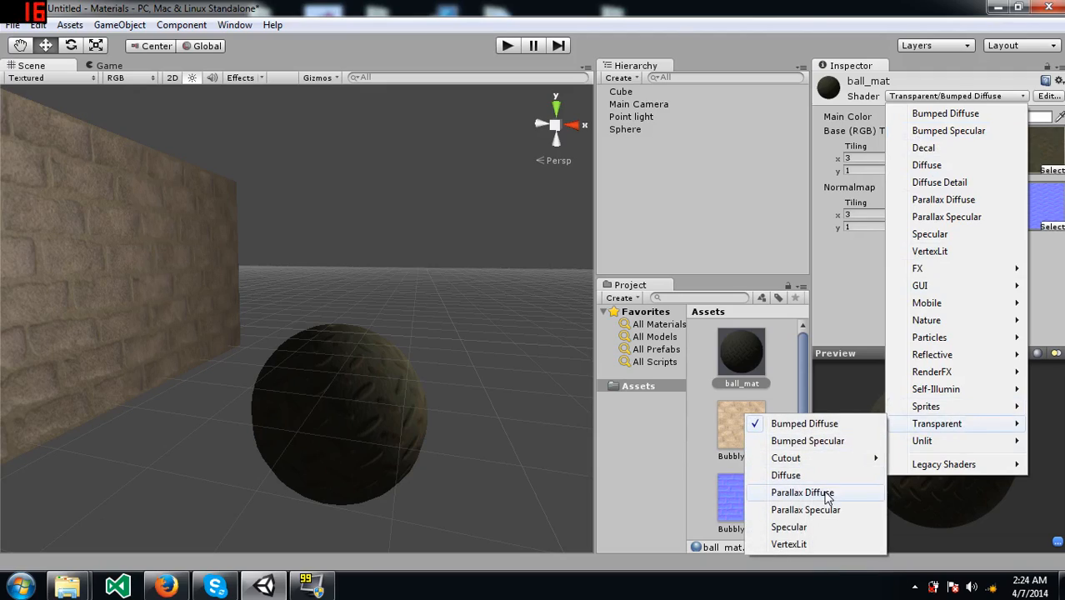
click(807, 441)
alt+drag(332, 381, 625, 253)
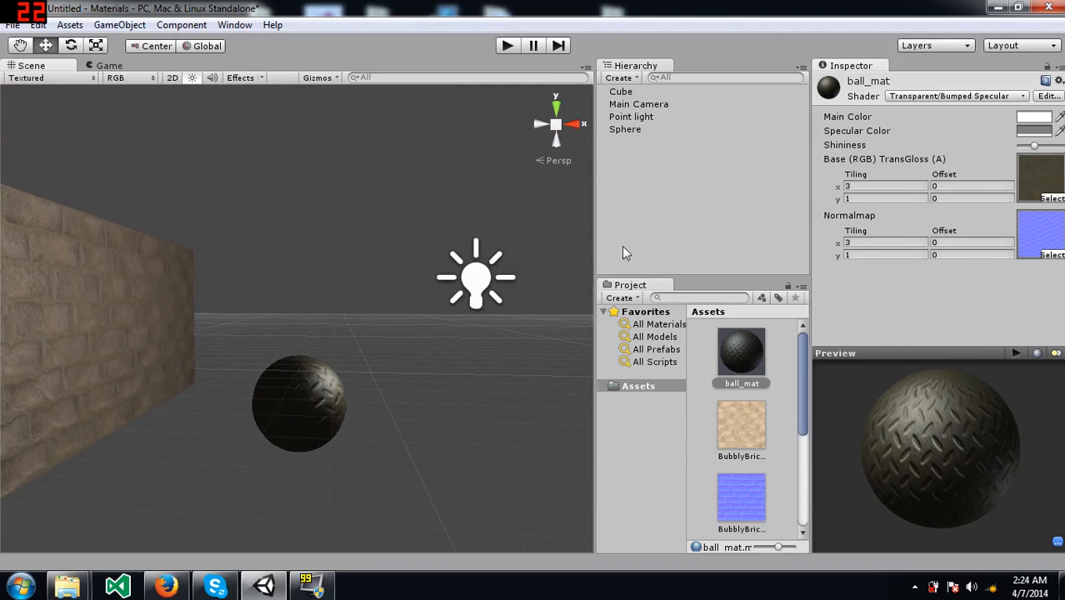
Step: Set ball_mat's shader to Bumped Diffuse and inspect the sphere against the brick wall from several angles
click(972, 97)
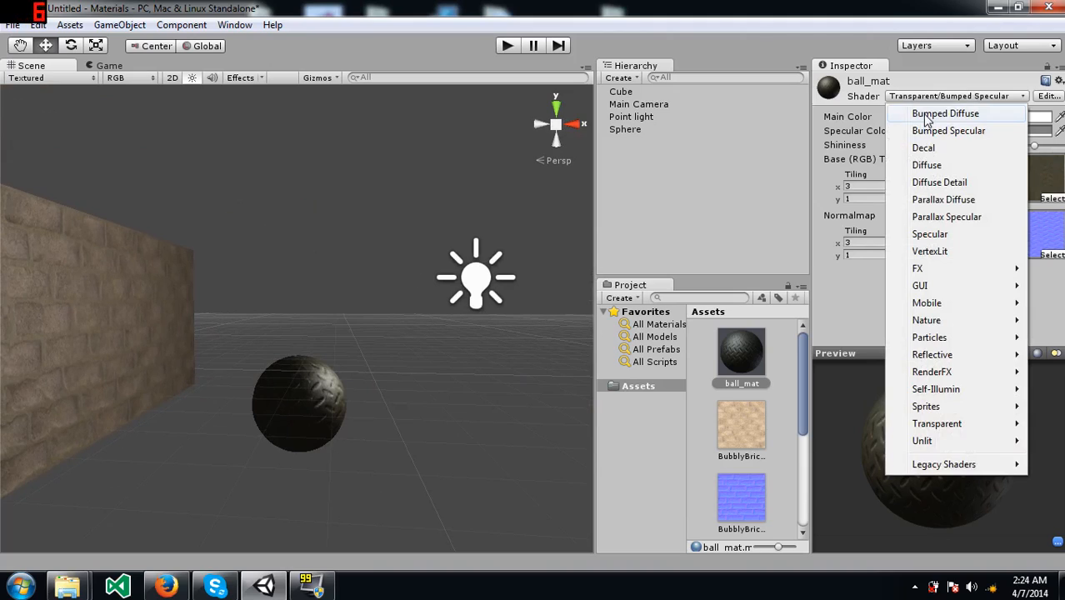
click(927, 114)
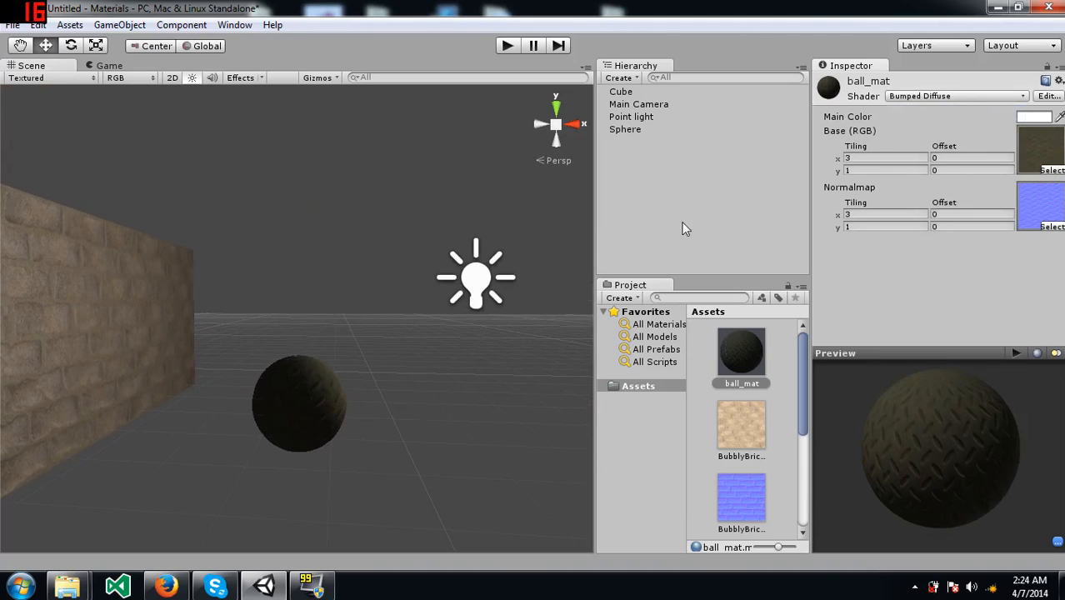
alt+drag(348, 317, 1034, 360)
right_drag(1034, 360, 1000, 351)
click(918, 96)
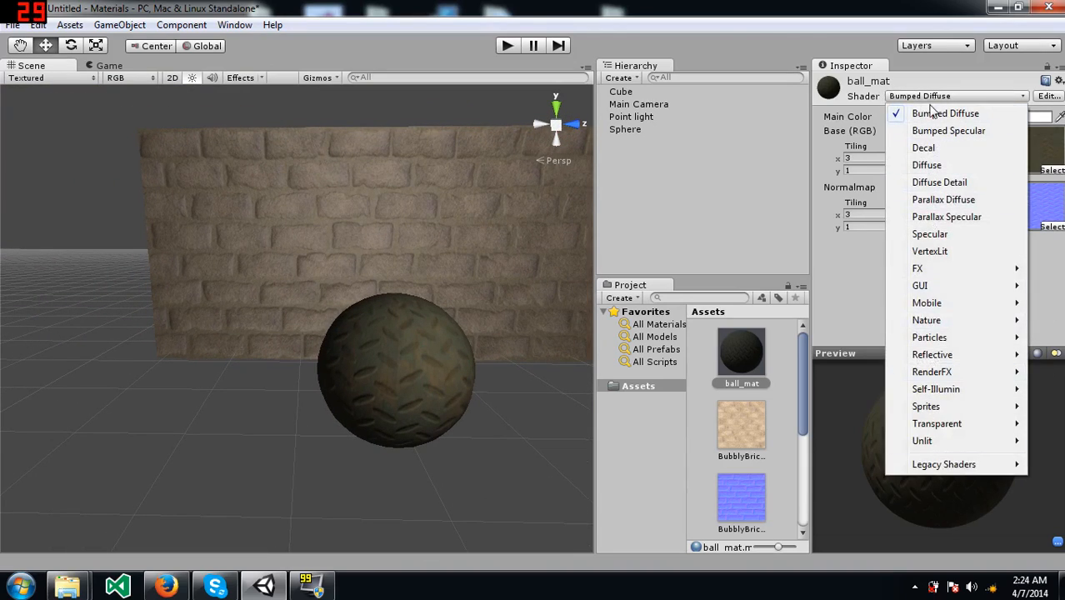
click(863, 284)
key(d)
right_drag(384, 308, 220, 301)
key(a)
key(s)
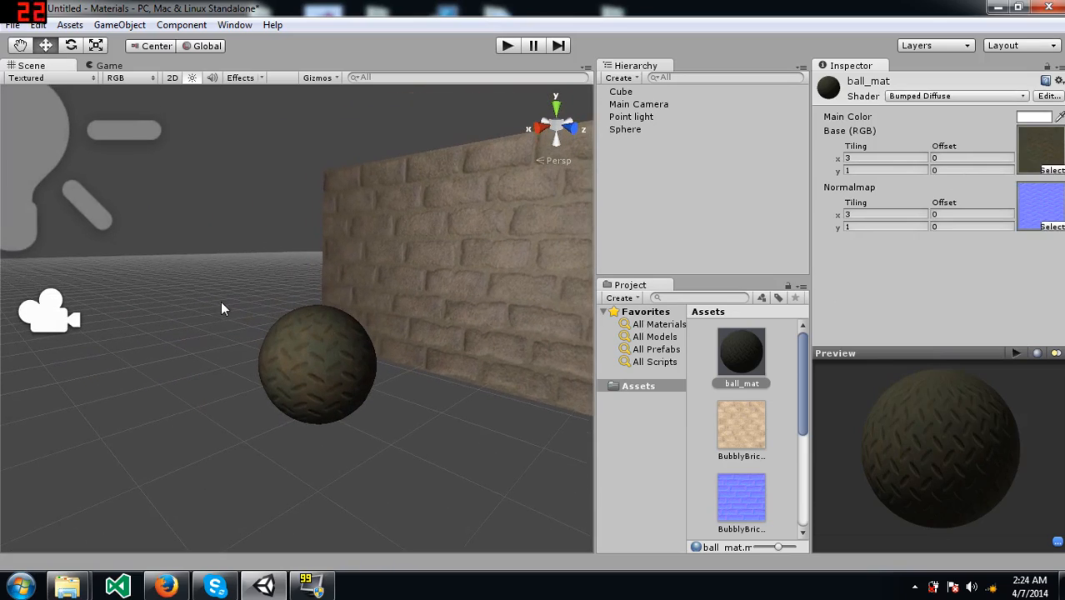